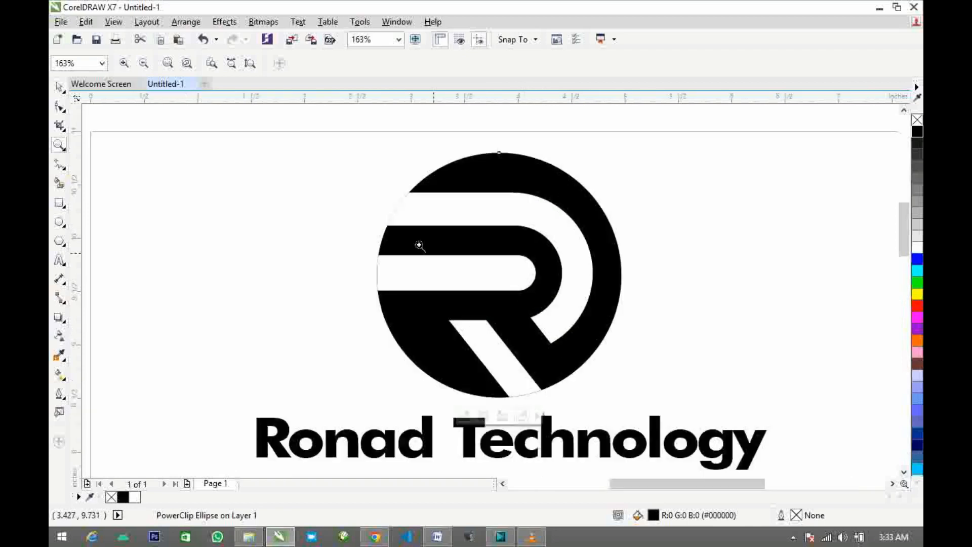
Examine the finished Ronad Technology logo, looking closely at the circular R mark and the company name beneath it.
{"action": "left_click_drag", "start_coordinate": [379, 207], "coordinate": [446, 261]}
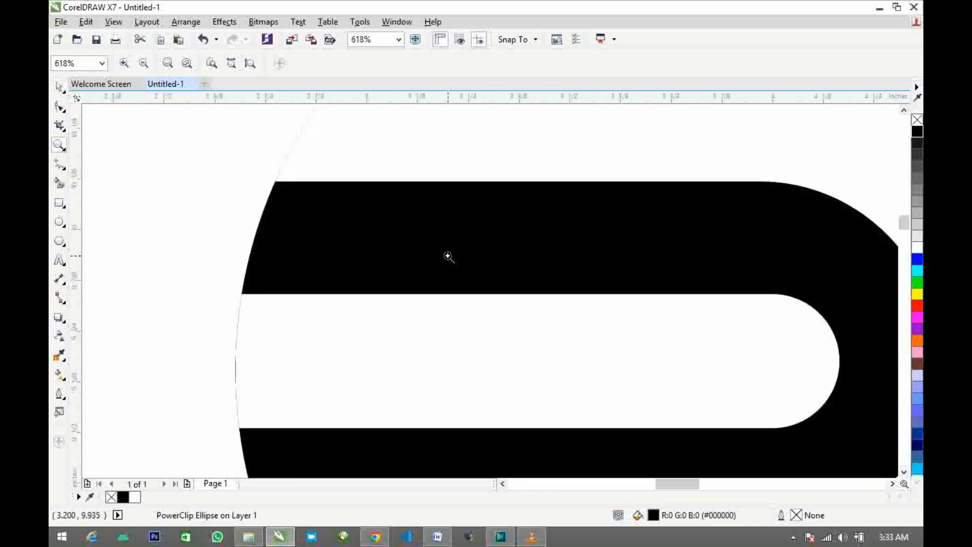
{"action": "right_click", "coordinate": [448, 257]}
{"action": "left_click", "coordinate": [59, 146]}
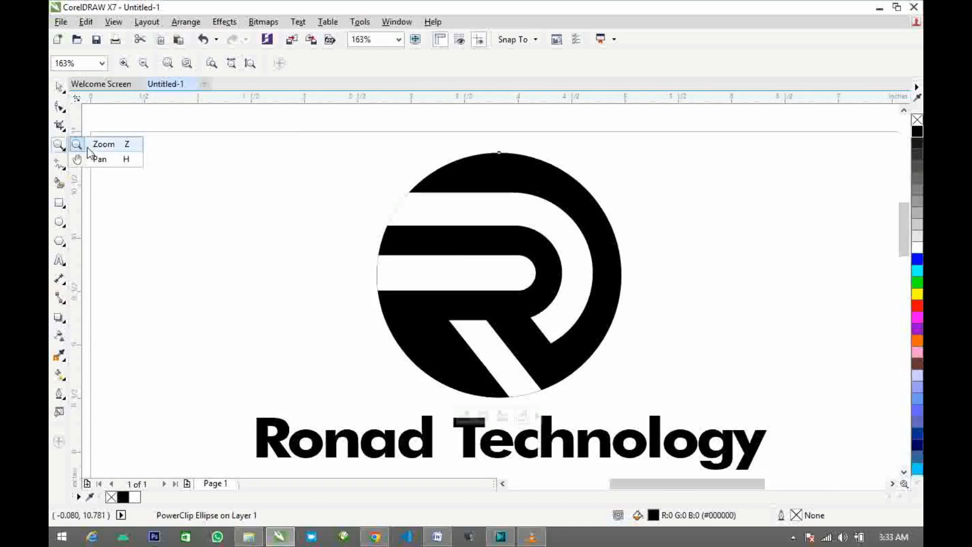
{"action": "left_click", "coordinate": [100, 159]}
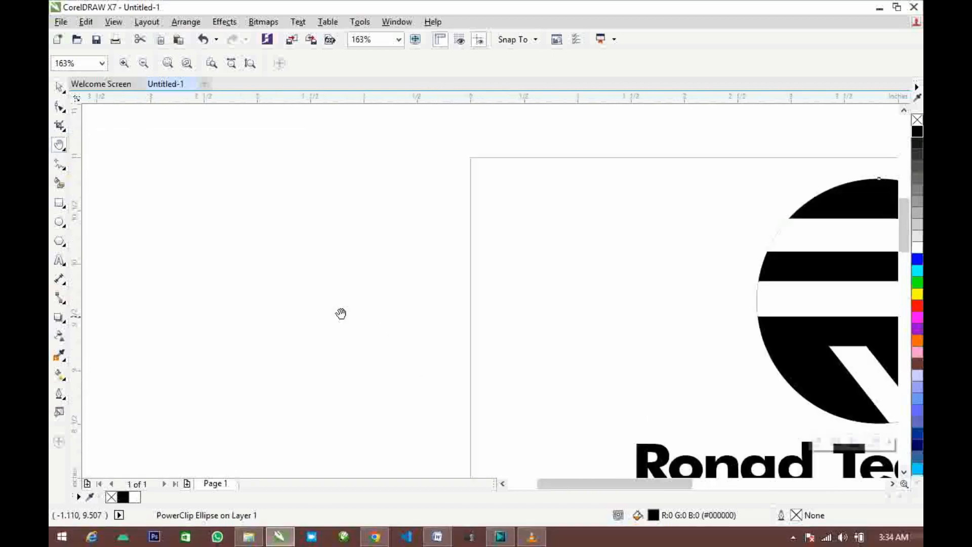
{"action": "left_click_drag", "start_coordinate": [330, 314], "coordinate": [507, 319]}
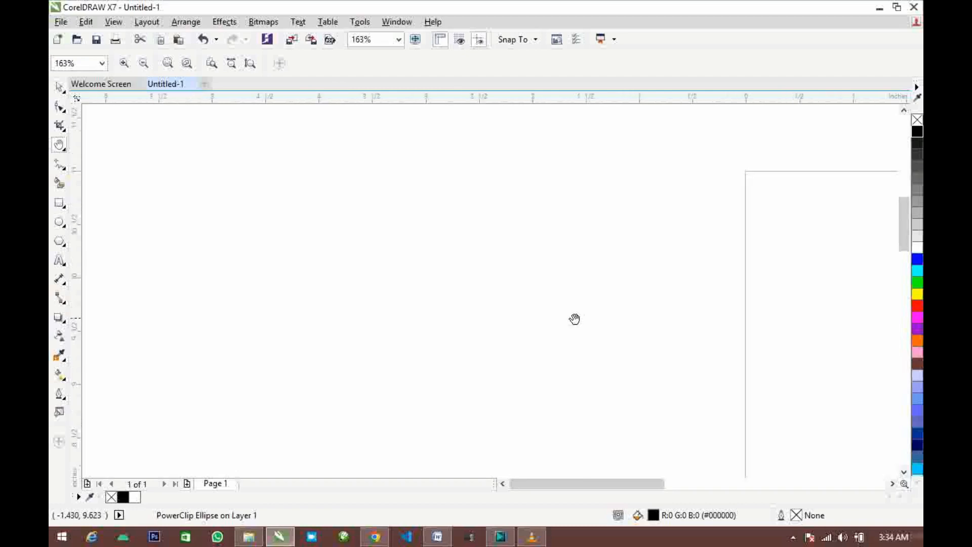
{"action": "left_click_drag", "start_coordinate": [760, 325], "coordinate": [398, 295]}
{"action": "left_click_drag", "start_coordinate": [789, 286], "coordinate": [389, 255]}
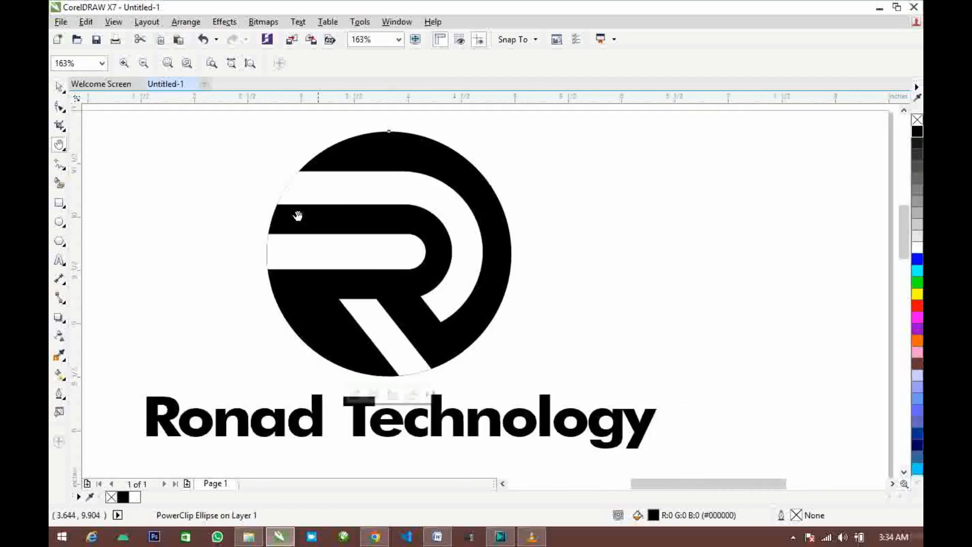
{"action": "left_click_drag", "start_coordinate": [161, 273], "coordinate": [338, 269]}
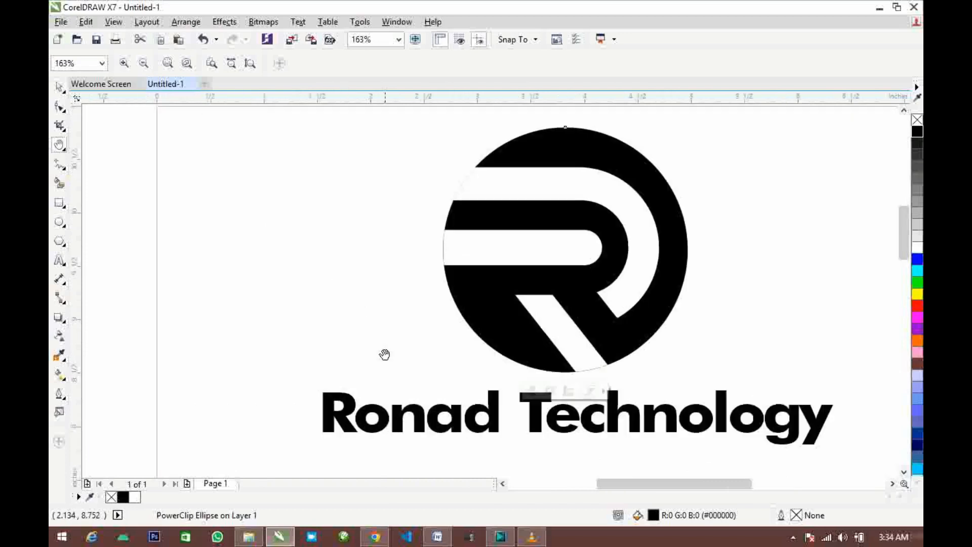
{"action": "scroll", "coordinate": [410, 407], "scroll_direction": "down", "scroll_amount": 3}
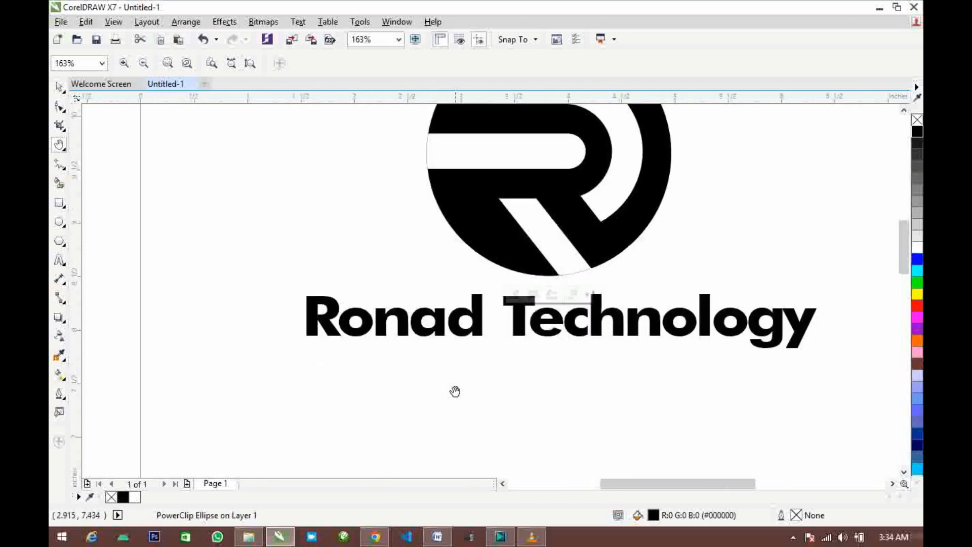
{"action": "scroll", "coordinate": [458, 354], "scroll_direction": "down", "scroll_amount": 6}
{"action": "left_click_drag", "start_coordinate": [550, 372], "coordinate": [532, 259]}
{"action": "left_click_drag", "start_coordinate": [555, 144], "coordinate": [560, 340]}
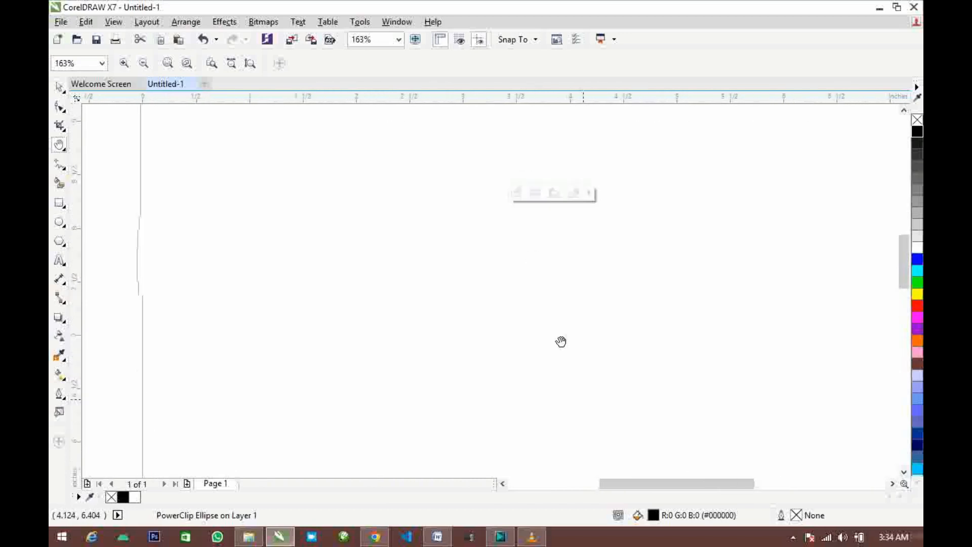
{"action": "left_click_drag", "start_coordinate": [567, 229], "coordinate": [552, 356]}
{"action": "left_click_drag", "start_coordinate": [535, 235], "coordinate": [540, 342]}
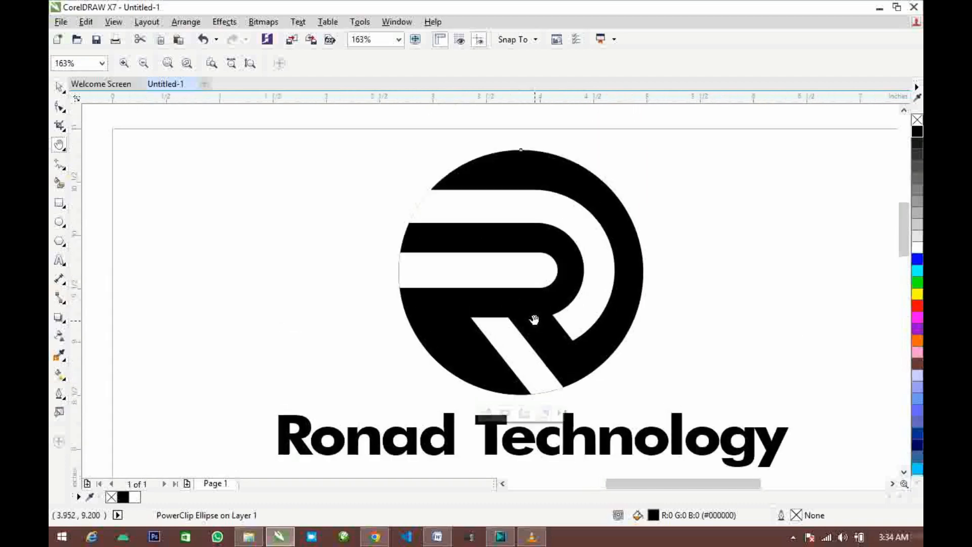
{"action": "left_click_drag", "start_coordinate": [542, 394], "coordinate": [538, 278]}
{"action": "left_click_drag", "start_coordinate": [532, 398], "coordinate": [522, 259]}
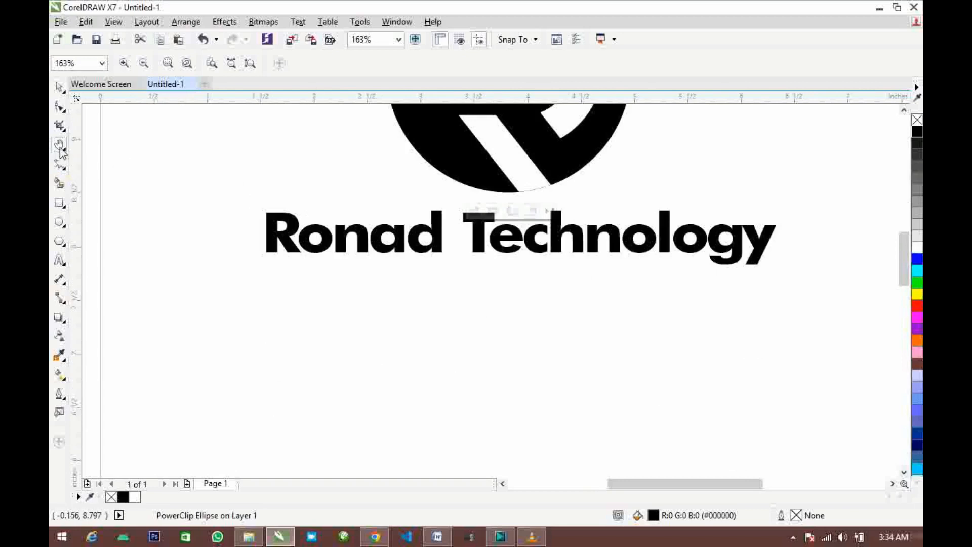
Draw a circle about 2.35 inches in diameter below the Ronad Technology text and shift it toward the right side of the page.
{"action": "left_click", "coordinate": [59, 87]}
{"action": "left_click", "coordinate": [323, 163]}
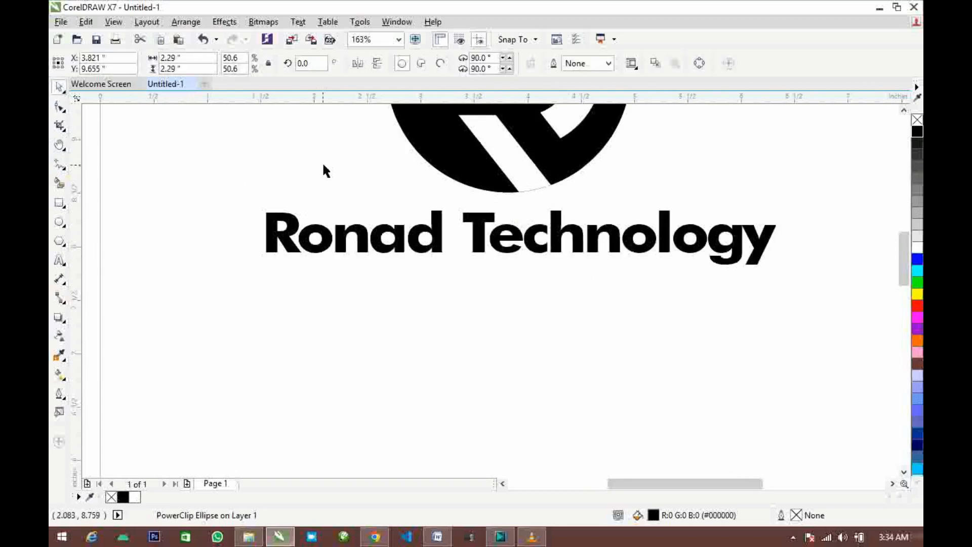
{"action": "scroll", "coordinate": [324, 163], "scroll_direction": "down", "scroll_amount": 2}
{"action": "scroll", "coordinate": [348, 143], "scroll_direction": "up", "scroll_amount": 3}
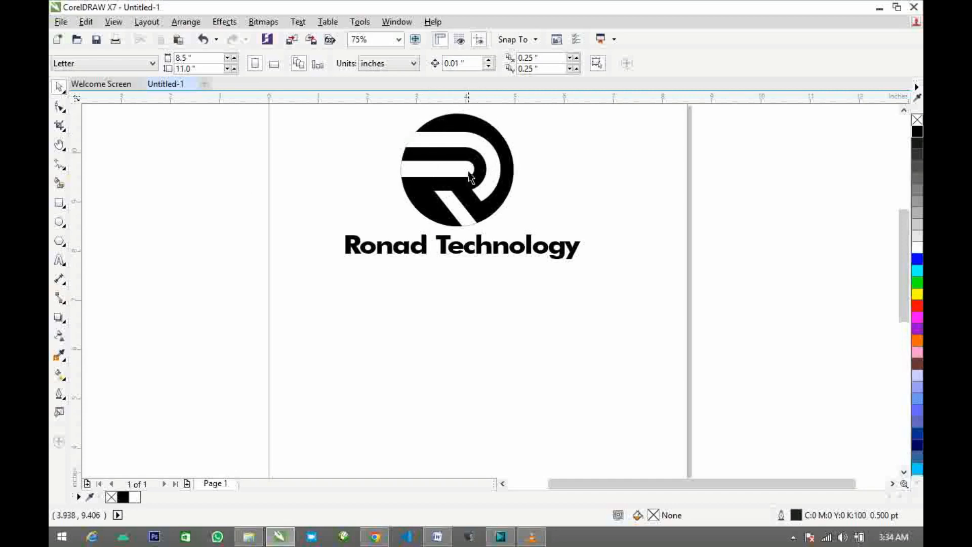
{"action": "left_click", "coordinate": [61, 227]}
{"action": "left_click", "coordinate": [107, 221]}
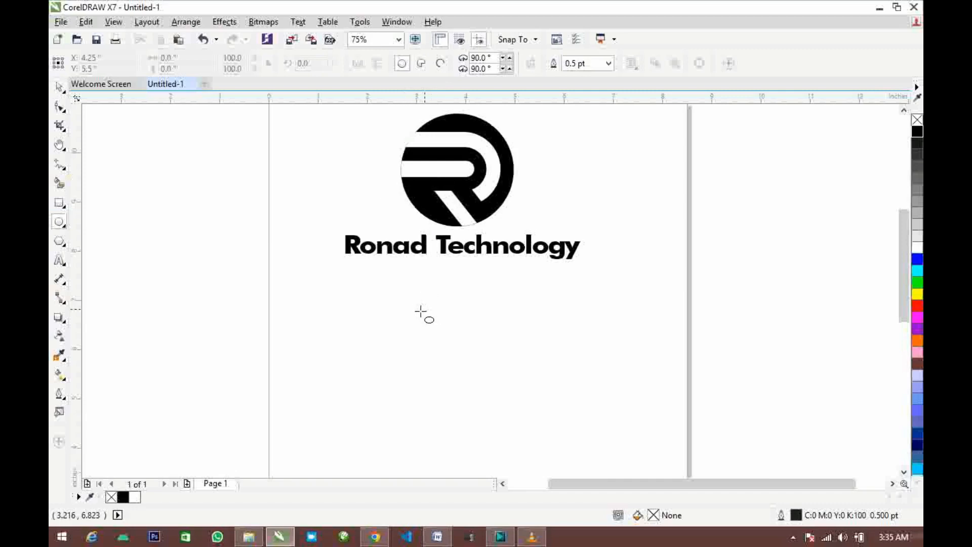
{"action": "left_click_drag", "start_coordinate": [379, 293], "coordinate": [493, 391]}
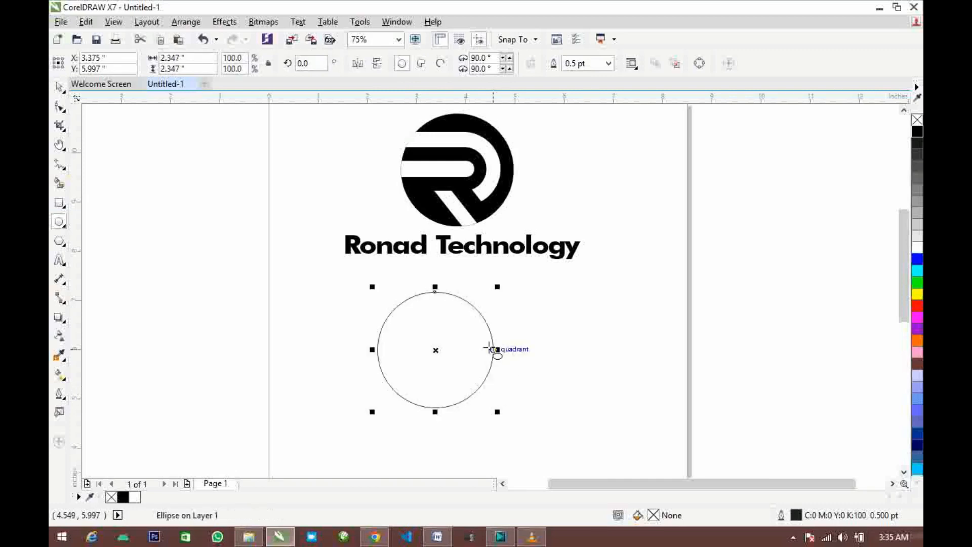
{"action": "key", "text": "space"}
{"action": "left_click_drag", "start_coordinate": [433, 355], "coordinate": [515, 320]}
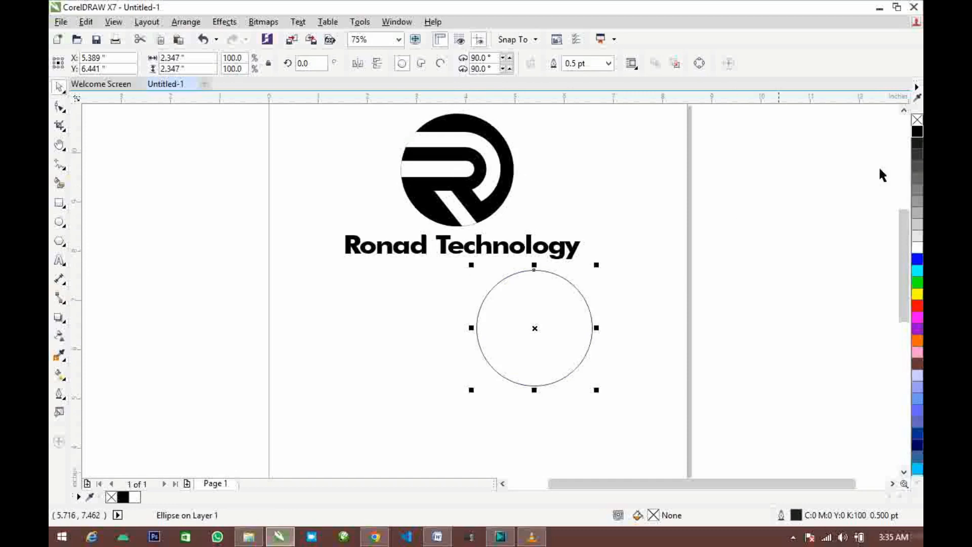
Fill the circle with black, remove its outline and reposition it beneath the company name.
{"action": "left_click", "coordinate": [917, 133]}
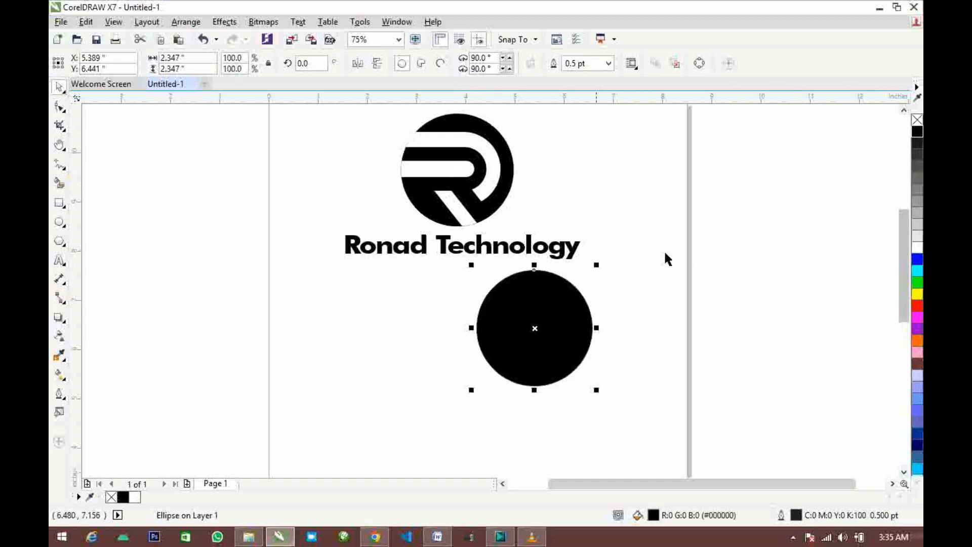
{"action": "right_click", "coordinate": [916, 120]}
{"action": "left_click_drag", "start_coordinate": [573, 316], "coordinate": [530, 327]}
{"action": "left_click", "coordinate": [581, 323]}
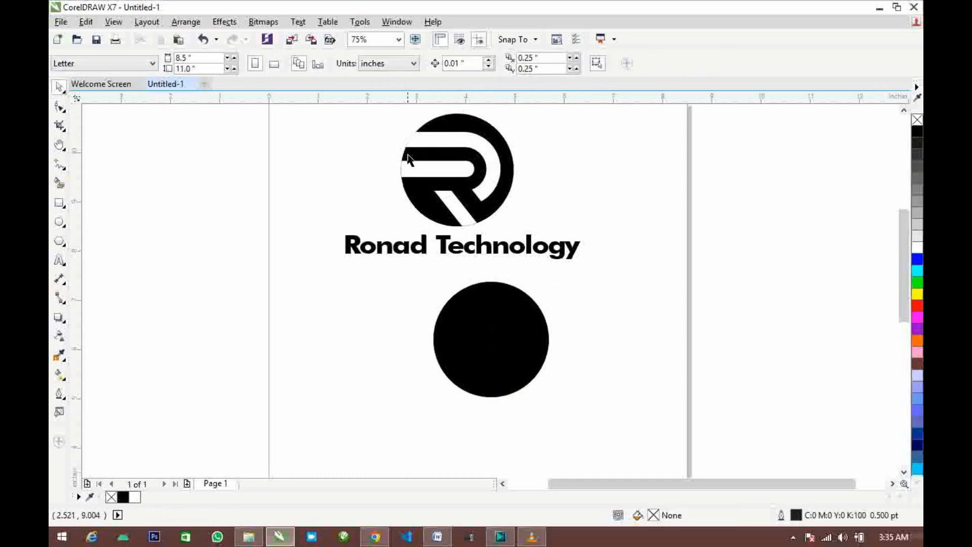
Draw a rectangle about 2.51 by 1.42 inches over the black circle, extending past the circle's left edge.
{"action": "left_click", "coordinate": [59, 203]}
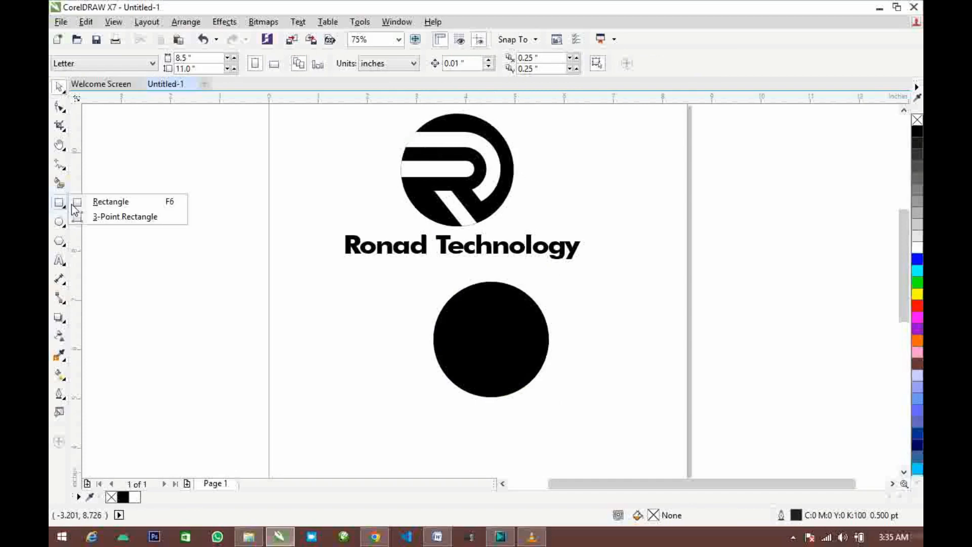
{"action": "left_click", "coordinate": [123, 202]}
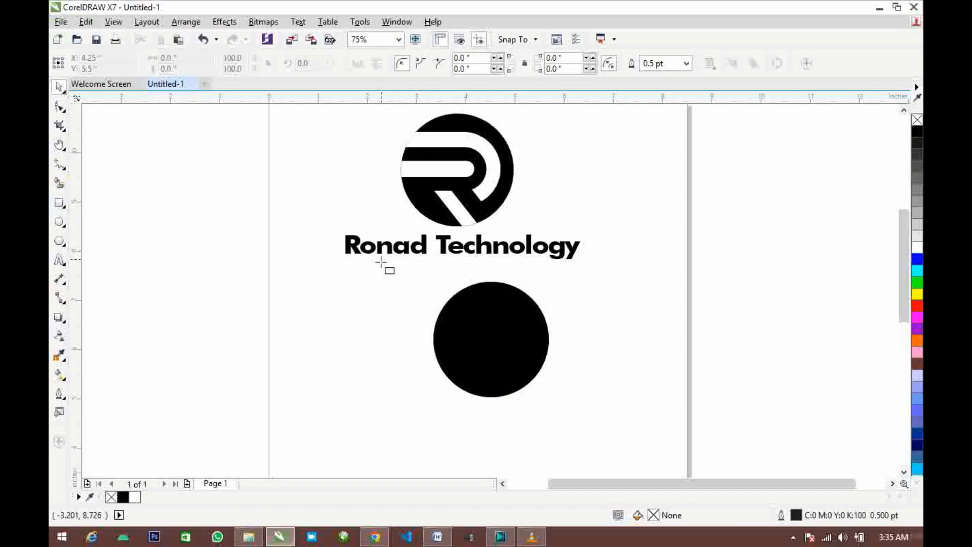
{"action": "left_click_drag", "start_coordinate": [405, 313], "coordinate": [532, 371]}
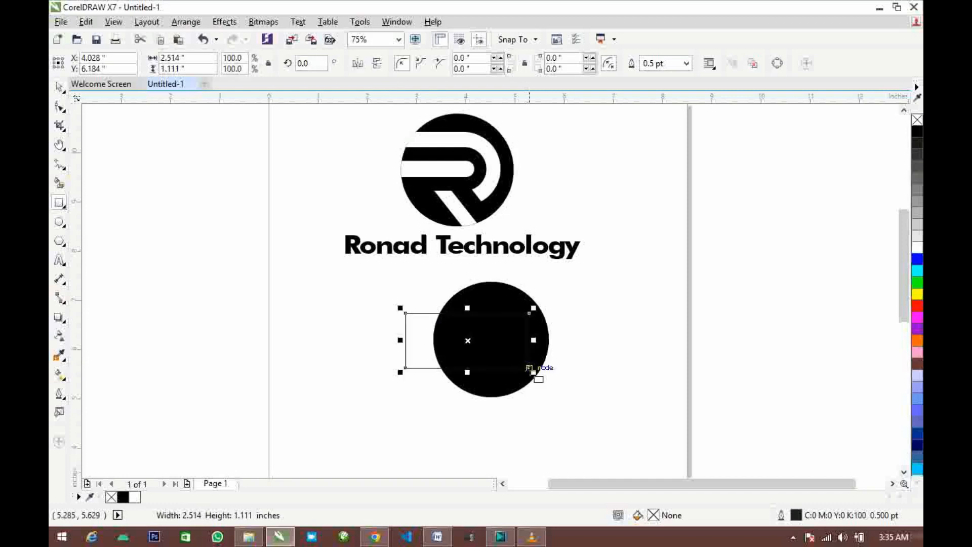
{"action": "left_click_drag", "start_coordinate": [468, 307], "coordinate": [468, 299]}
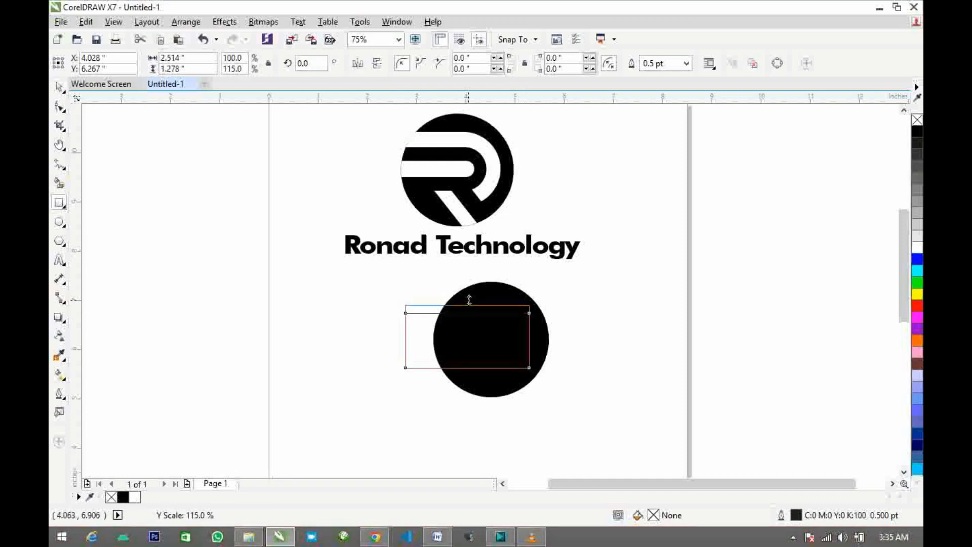
{"action": "key", "text": "space"}
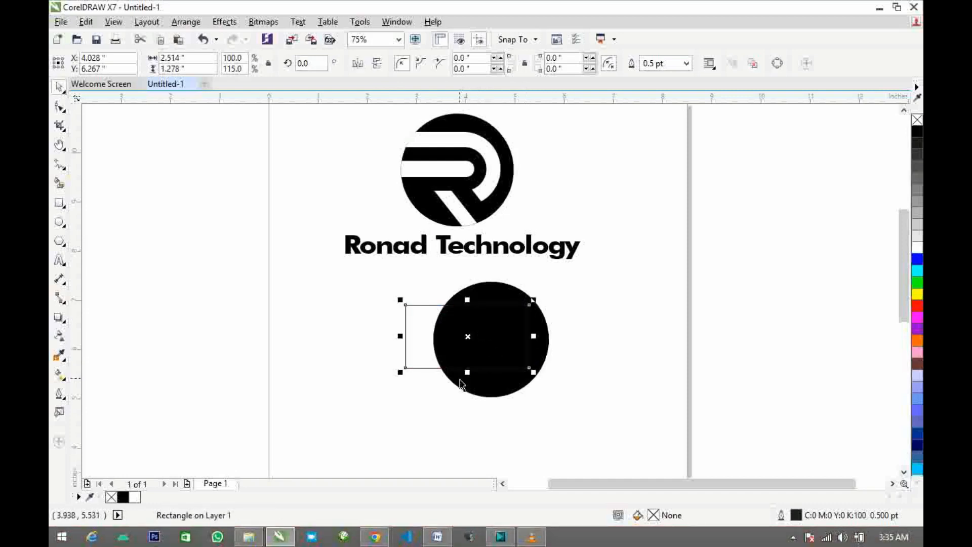
{"action": "left_click_drag", "start_coordinate": [468, 372], "coordinate": [468, 375]}
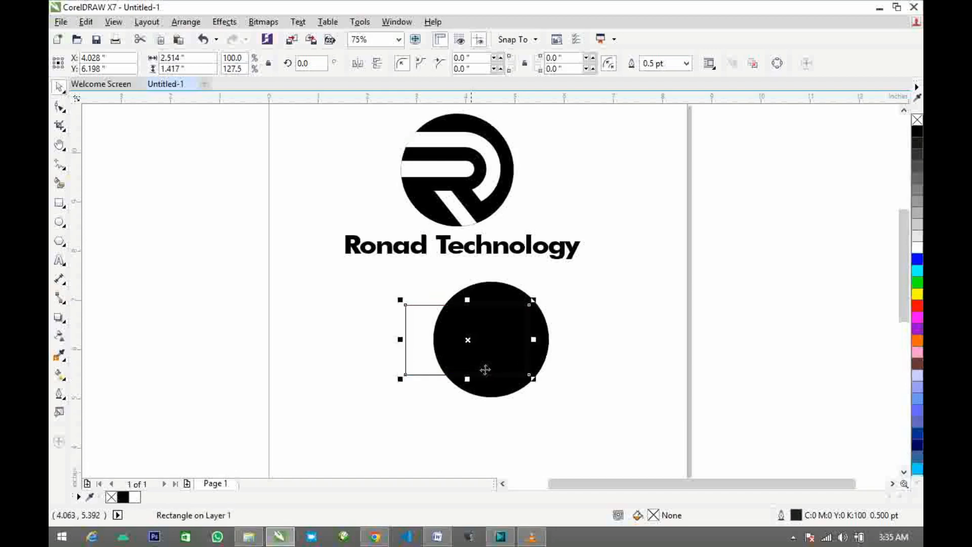
{"action": "key", "text": "space"}
{"action": "left_click_drag", "start_coordinate": [486, 344], "coordinate": [494, 338]}
{"action": "scroll", "coordinate": [493, 337], "scroll_direction": "up", "scroll_amount": 2}
{"action": "scroll", "coordinate": [495, 338], "scroll_direction": "down", "scroll_amount": 2}
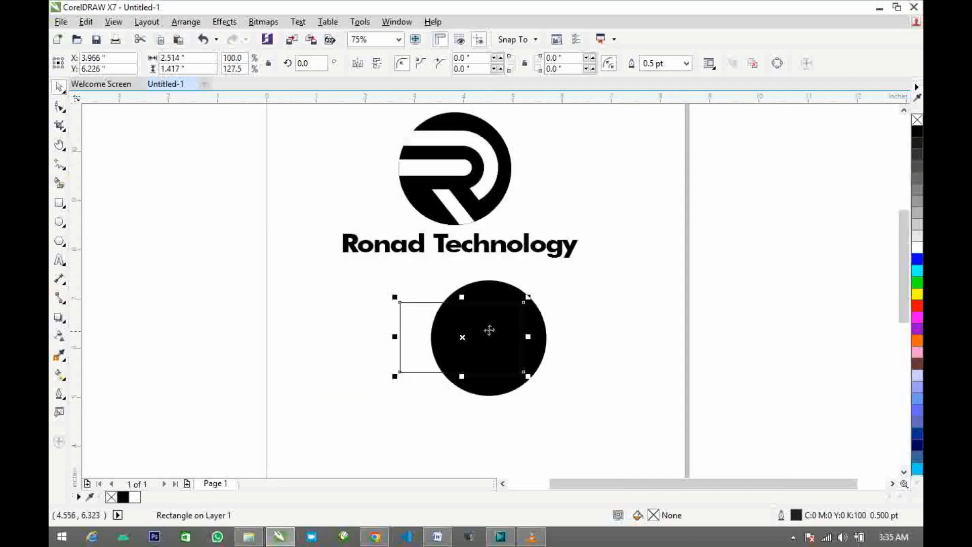
Round the rectangle's two right corners by setting both of their radii to 70 inches.
{"action": "left_click", "coordinate": [59, 108]}
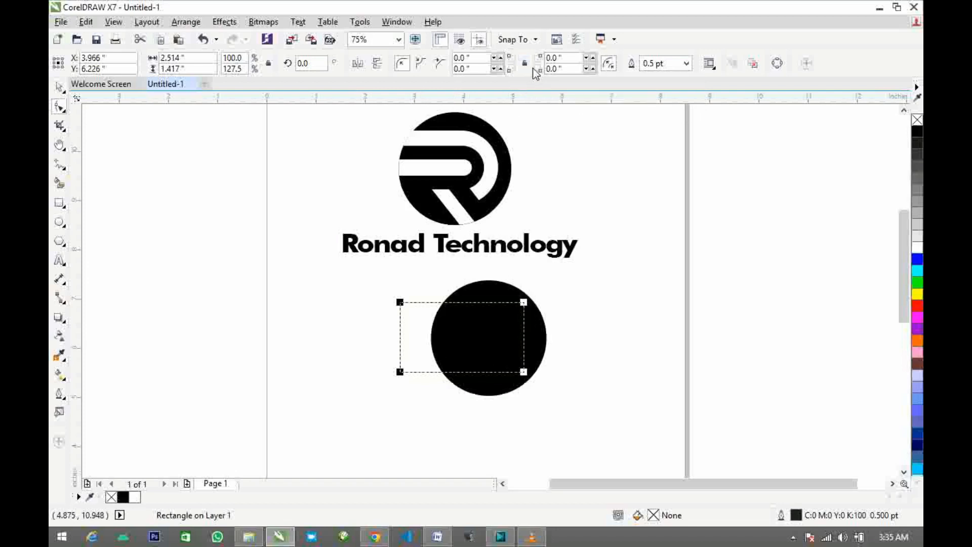
{"action": "double_click", "coordinate": [561, 69]}
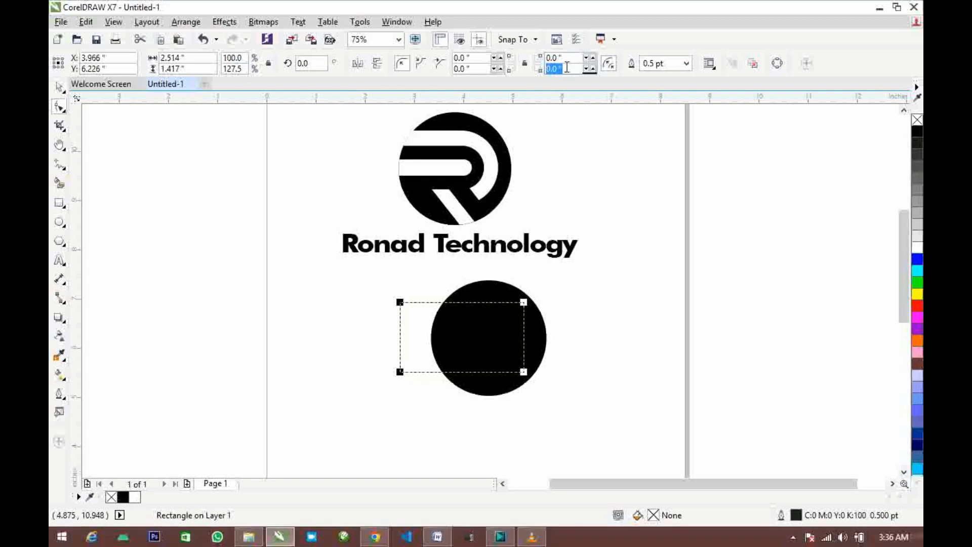
{"action": "type", "text": "70"}
{"action": "left_click_drag", "start_coordinate": [570, 59], "coordinate": [543, 65]}
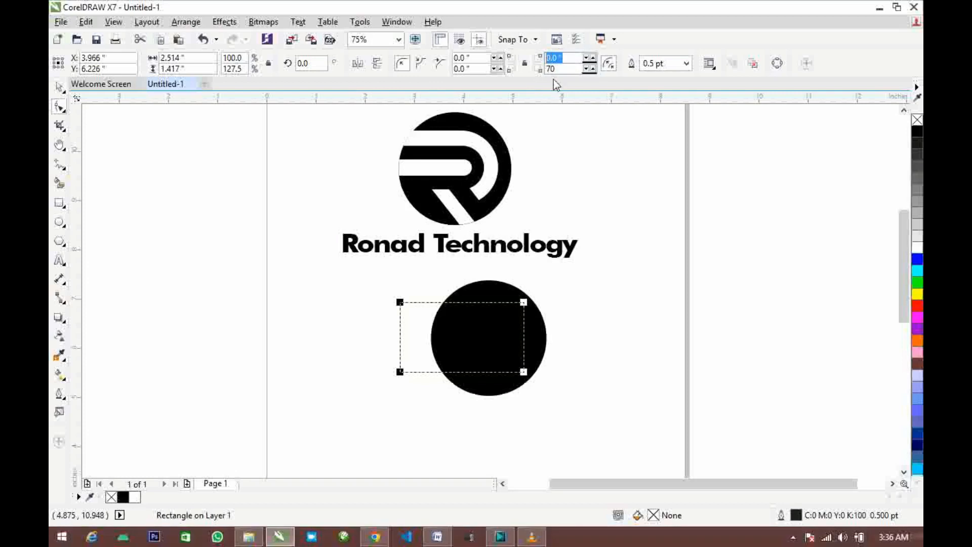
{"action": "type", "text": "70"}
{"action": "key", "text": "Return"}
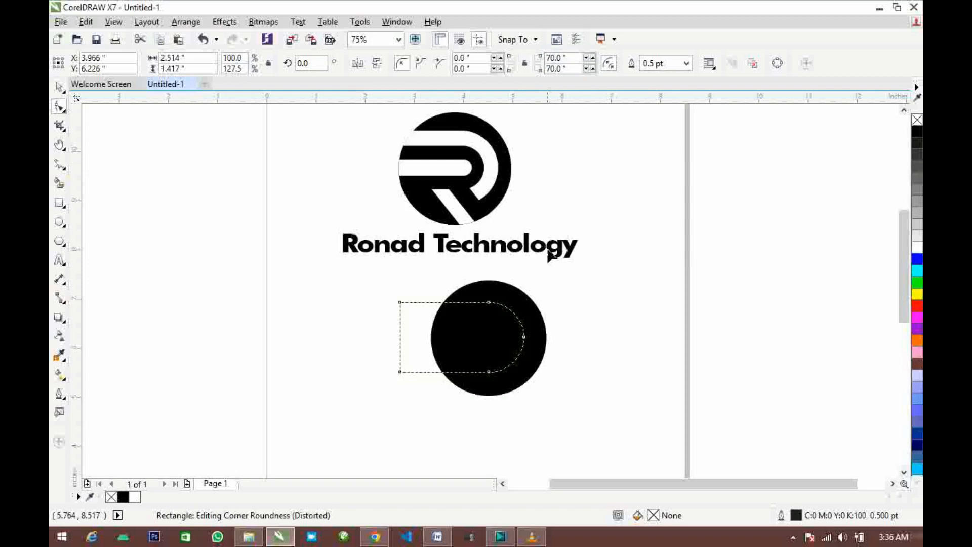
{"action": "left_click", "coordinate": [59, 88]}
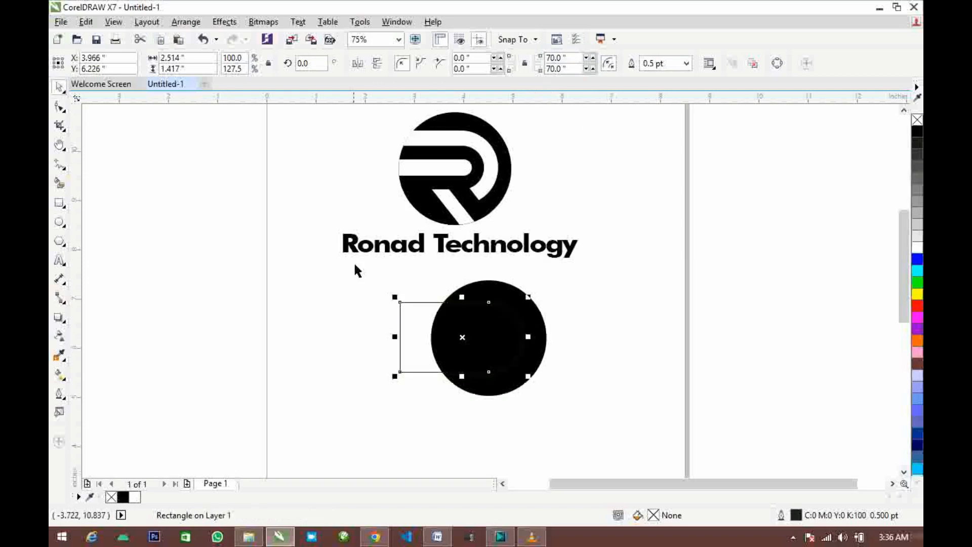
Enlarge the rounded rectangle to about 2.64 by 1.57 inches and shift it rightward over the black circle.
{"action": "scroll", "coordinate": [471, 337], "scroll_direction": "up", "scroll_amount": 2}
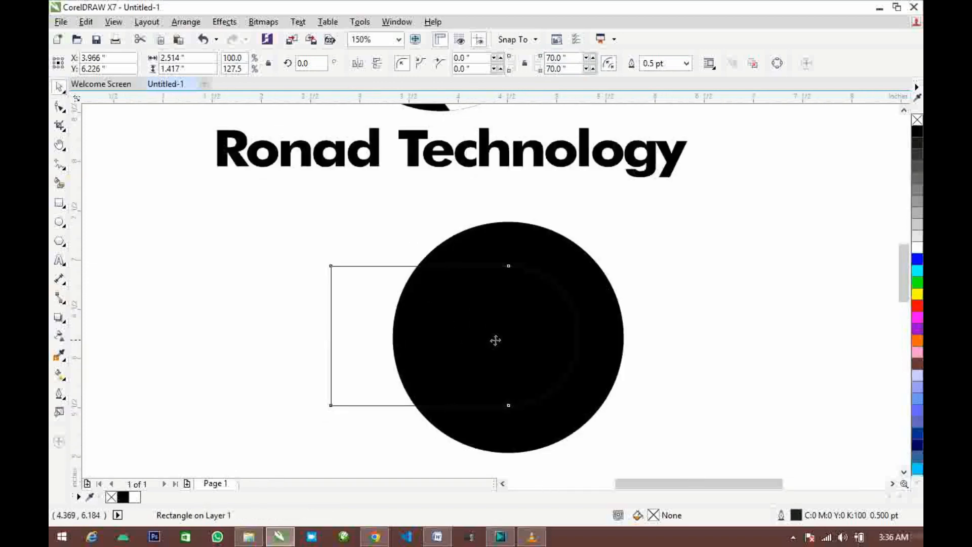
{"action": "left_click_drag", "start_coordinate": [495, 341], "coordinate": [505, 336]}
{"action": "left_click_drag", "start_coordinate": [597, 406], "coordinate": [604, 414]}
{"action": "left_click_drag", "start_coordinate": [537, 350], "coordinate": [534, 344]}
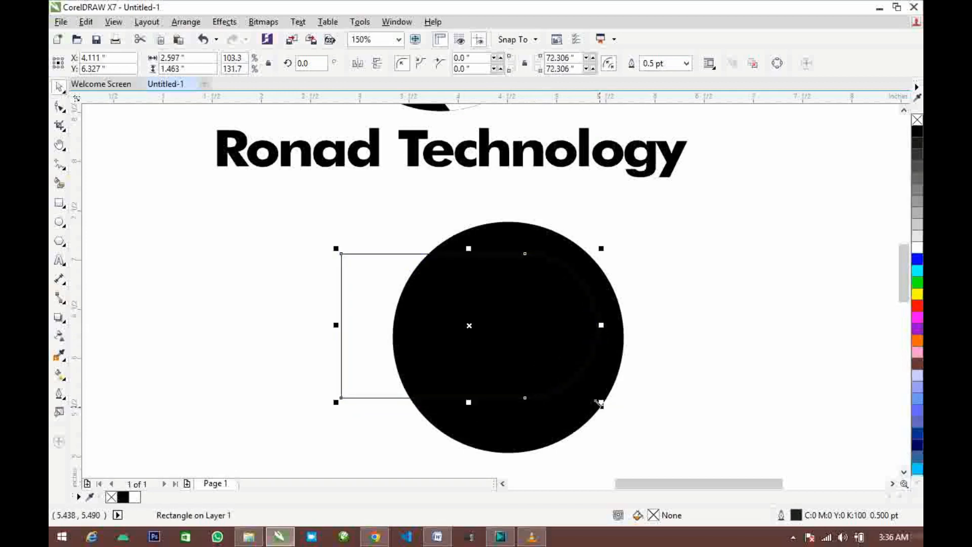
{"action": "left_click_drag", "start_coordinate": [601, 402], "coordinate": [605, 405]}
{"action": "left_click_drag", "start_coordinate": [540, 351], "coordinate": [542, 357]}
{"action": "left_click_drag", "start_coordinate": [473, 408], "coordinate": [475, 416]}
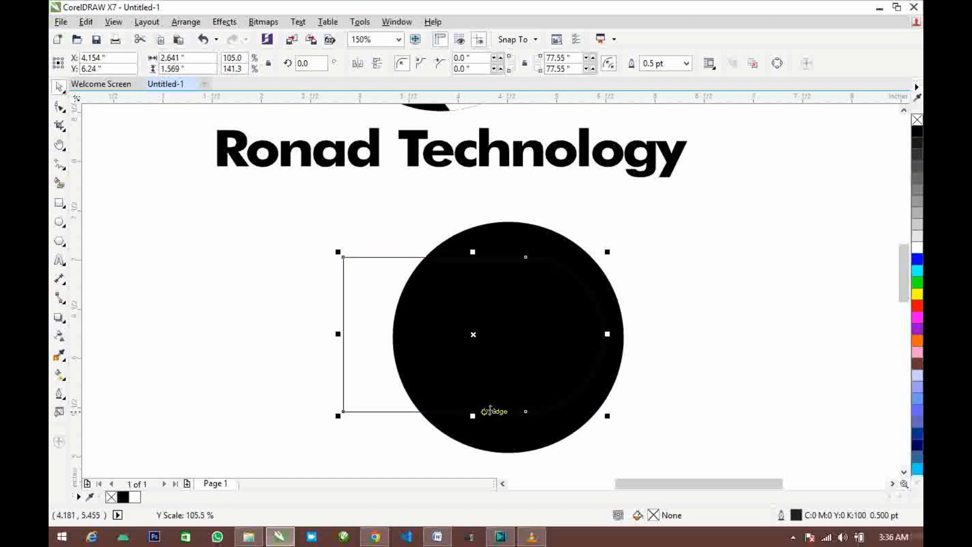
Stretch the rounded rectangle at its lower and upper edges to about 1.68 inches high and nudge it slightly left.
{"action": "scroll", "coordinate": [531, 371], "scroll_direction": "down", "scroll_amount": 1}
{"action": "scroll", "coordinate": [533, 361], "scroll_direction": "up", "scroll_amount": 1}
{"action": "left_click_drag", "start_coordinate": [537, 351], "coordinate": [536, 351]}
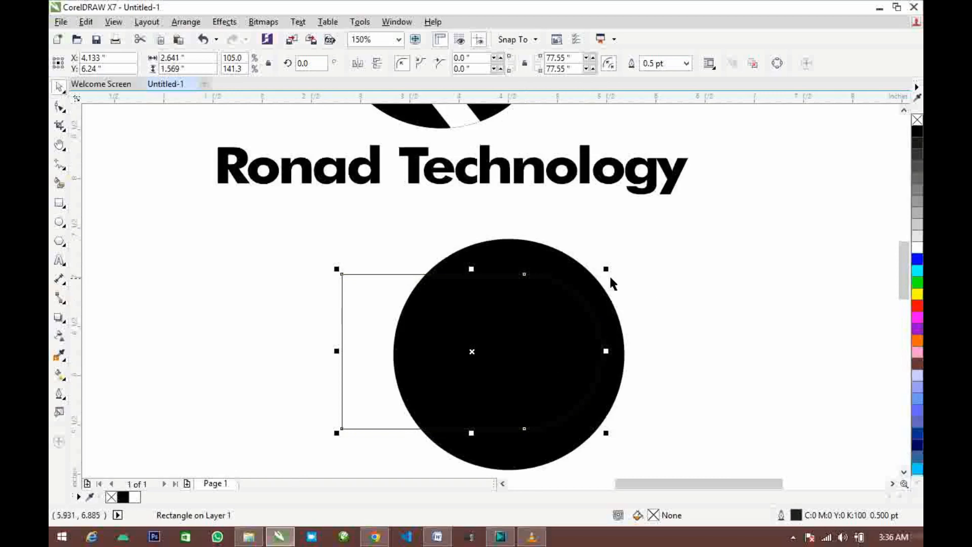
{"action": "scroll", "coordinate": [633, 333], "scroll_direction": "down", "scroll_amount": 1}
{"action": "scroll", "coordinate": [567, 385], "scroll_direction": "up", "scroll_amount": 1}
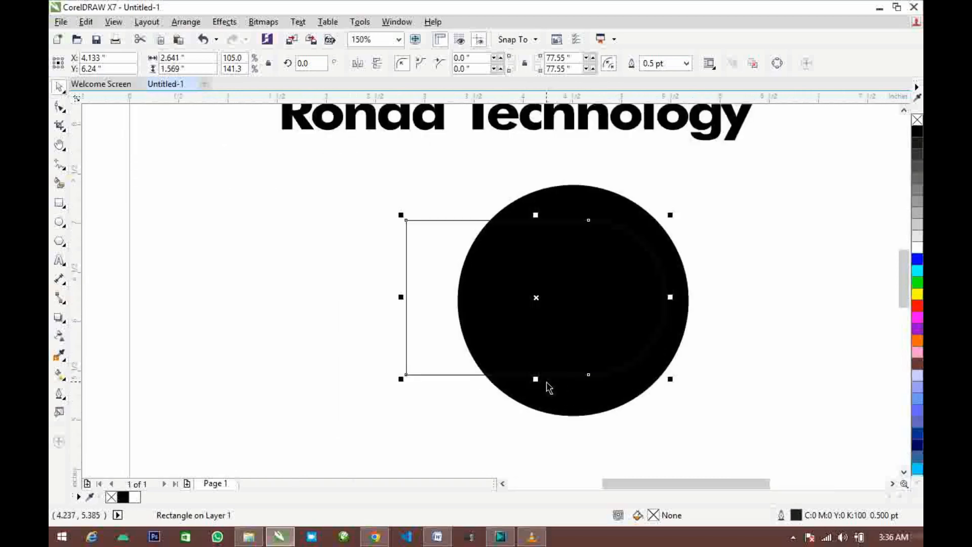
{"action": "scroll", "coordinate": [549, 387], "scroll_direction": "down", "scroll_amount": 1}
{"action": "scroll", "coordinate": [549, 385], "scroll_direction": "up", "scroll_amount": 1}
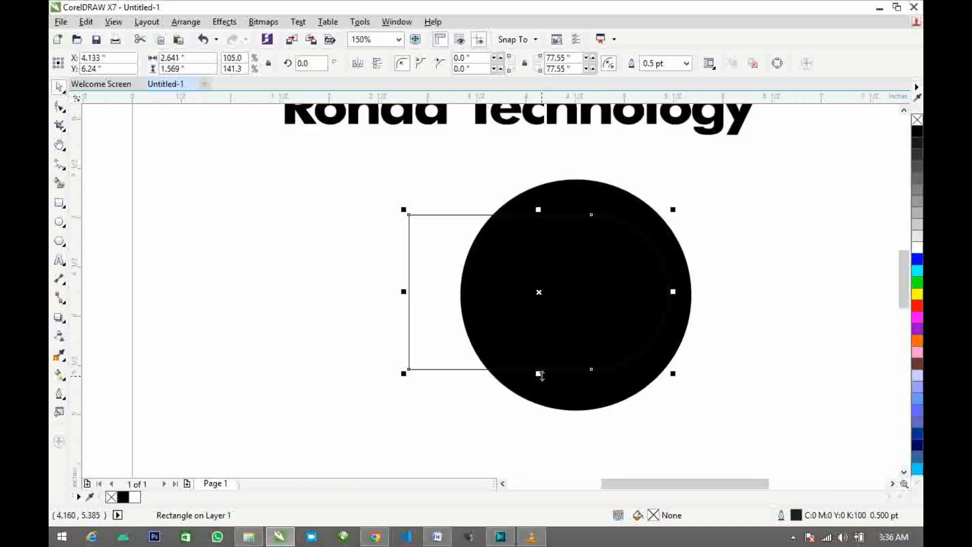
{"action": "left_click_drag", "start_coordinate": [540, 374], "coordinate": [542, 380]}
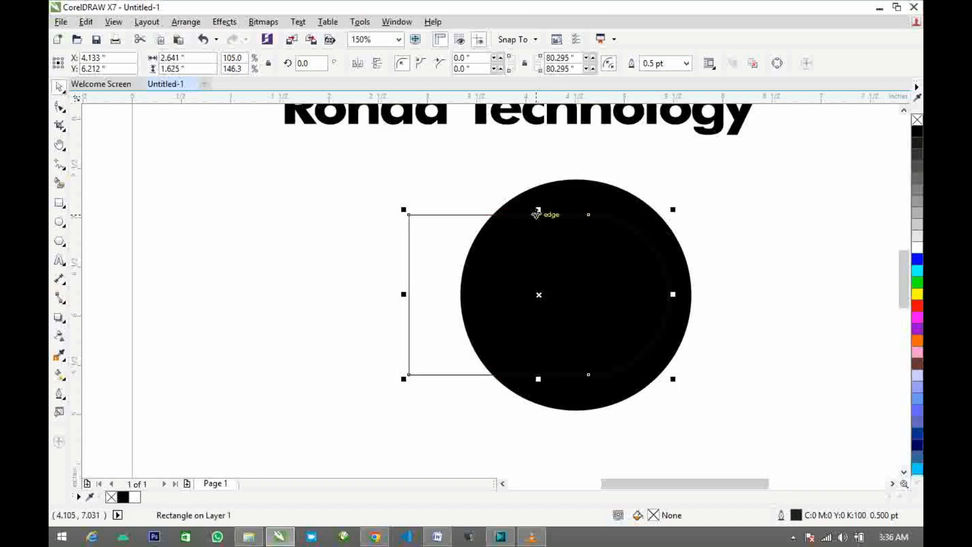
{"action": "left_click_drag", "start_coordinate": [537, 210], "coordinate": [536, 203]}
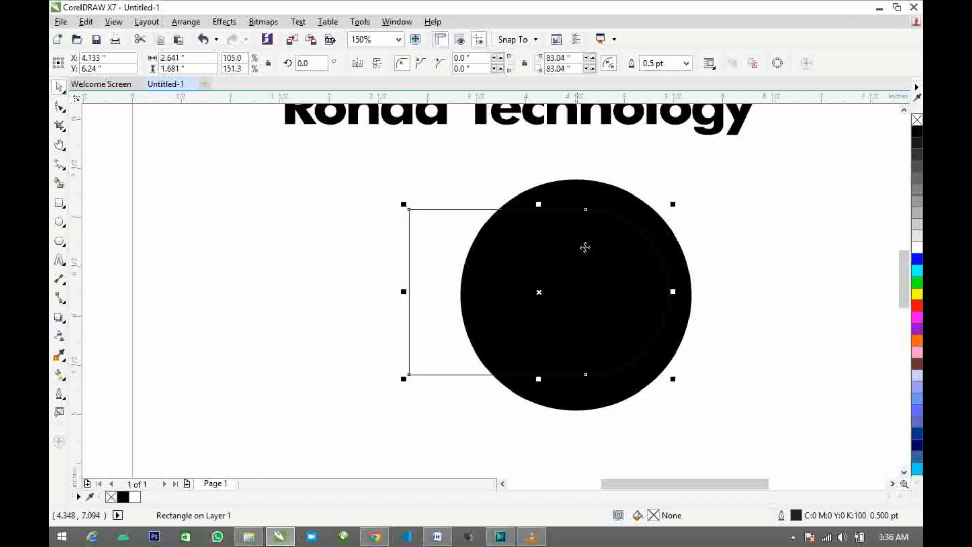
{"action": "left_click_drag", "start_coordinate": [588, 272], "coordinate": [586, 272]}
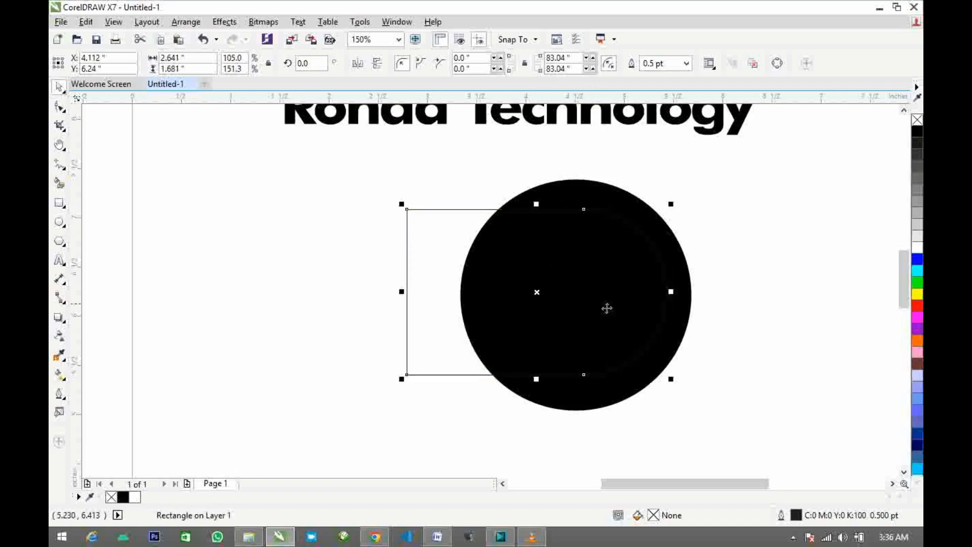
Scale the rounded rectangle up to about 2.68 by 1.71 inches and nudge it left within the circle.
{"action": "scroll", "coordinate": [606, 308], "scroll_direction": "down", "scroll_amount": 1}
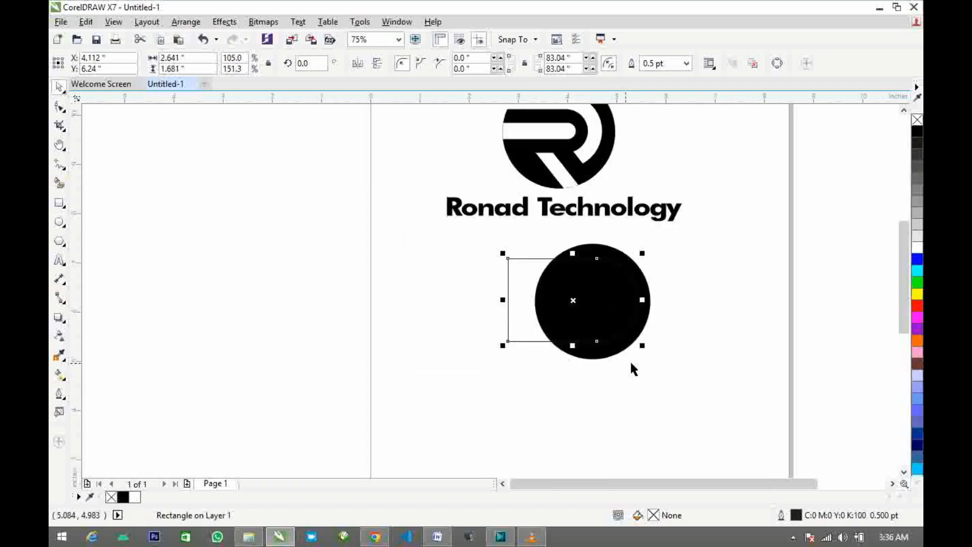
{"action": "left_click_drag", "start_coordinate": [642, 348], "coordinate": [644, 350]}
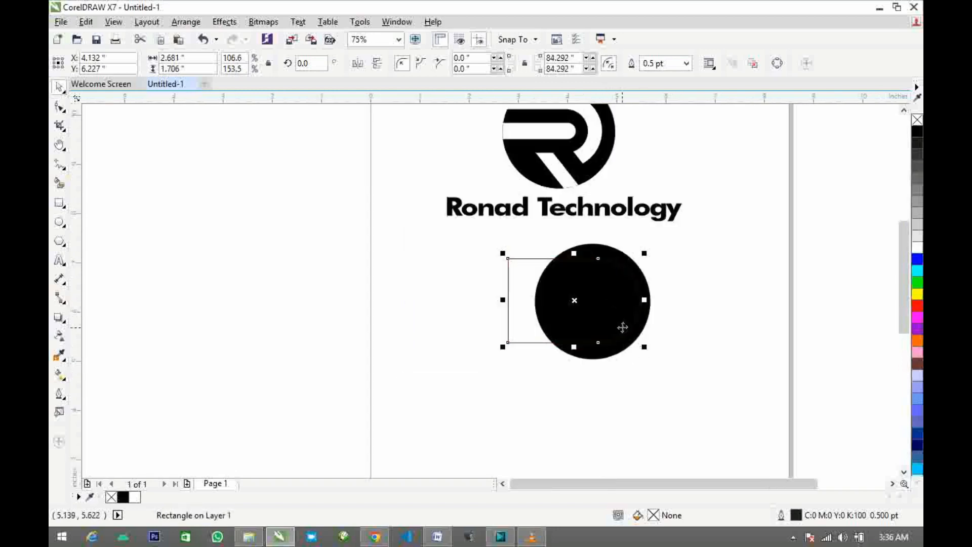
{"action": "scroll", "coordinate": [619, 312], "scroll_direction": "up", "scroll_amount": 1}
{"action": "left_click_drag", "start_coordinate": [619, 313], "coordinate": [616, 312]}
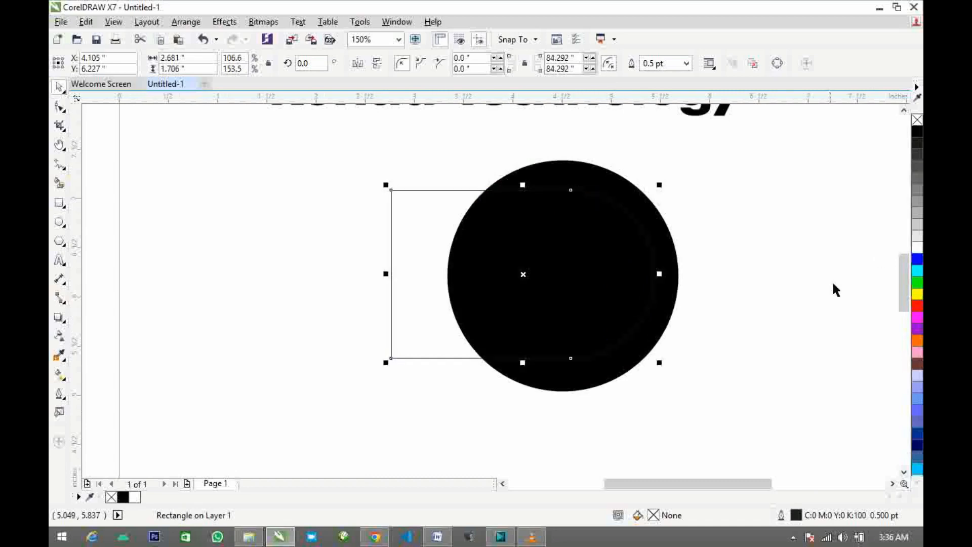
Fill the rounded rectangle with white and give it a black hairline outline.
{"action": "left_click", "coordinate": [916, 247]}
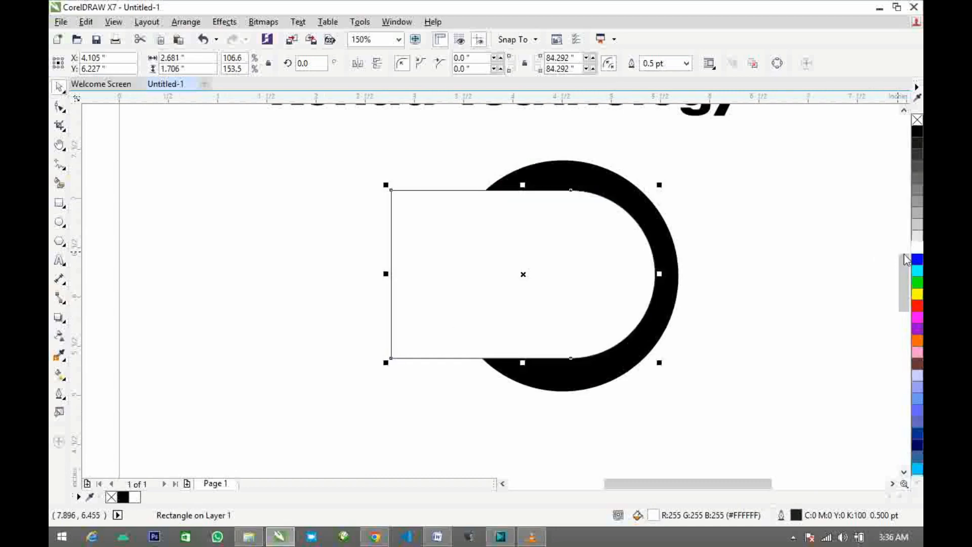
{"action": "right_click", "coordinate": [917, 120]}
{"action": "left_click", "coordinate": [790, 242]}
{"action": "scroll", "coordinate": [759, 256], "scroll_direction": "down", "scroll_amount": 2}
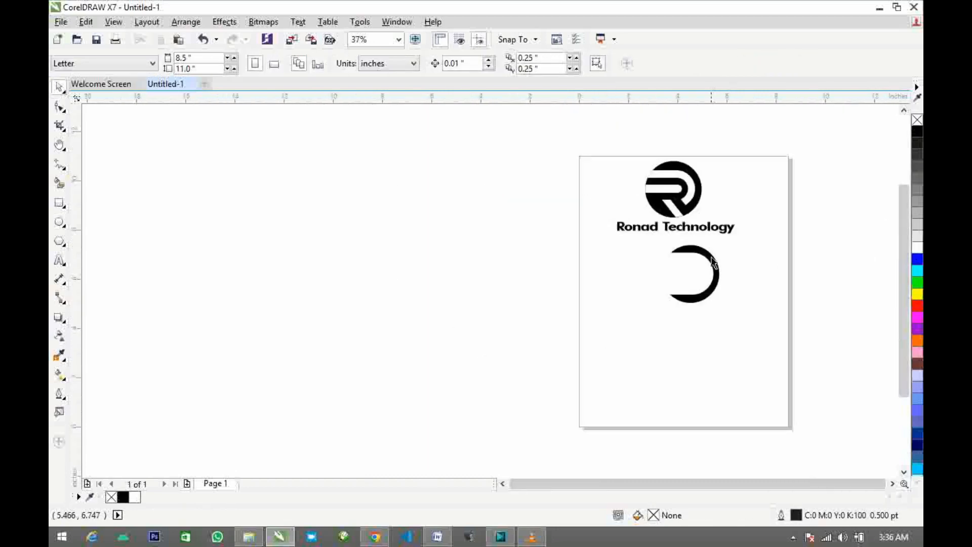
{"action": "left_click", "coordinate": [712, 262]}
{"action": "scroll", "coordinate": [712, 262], "scroll_direction": "up", "scroll_amount": 2}
{"action": "right_click", "coordinate": [916, 132]}
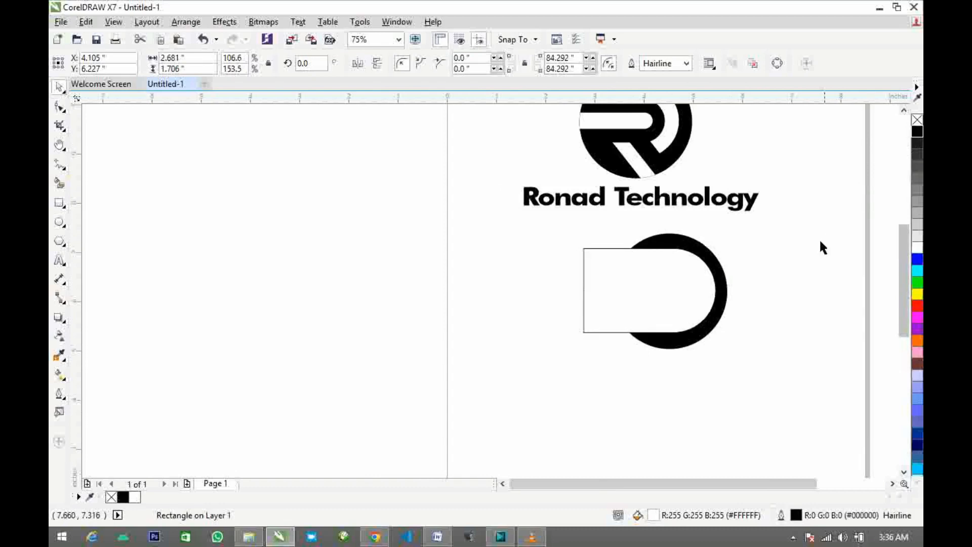
{"action": "left_click", "coordinate": [819, 238]}
{"action": "scroll", "coordinate": [787, 232], "scroll_direction": "down", "scroll_amount": 2}
{"action": "scroll", "coordinate": [784, 213], "scroll_direction": "up", "scroll_amount": 2}
{"action": "scroll", "coordinate": [705, 290], "scroll_direction": "down", "scroll_amount": 2}
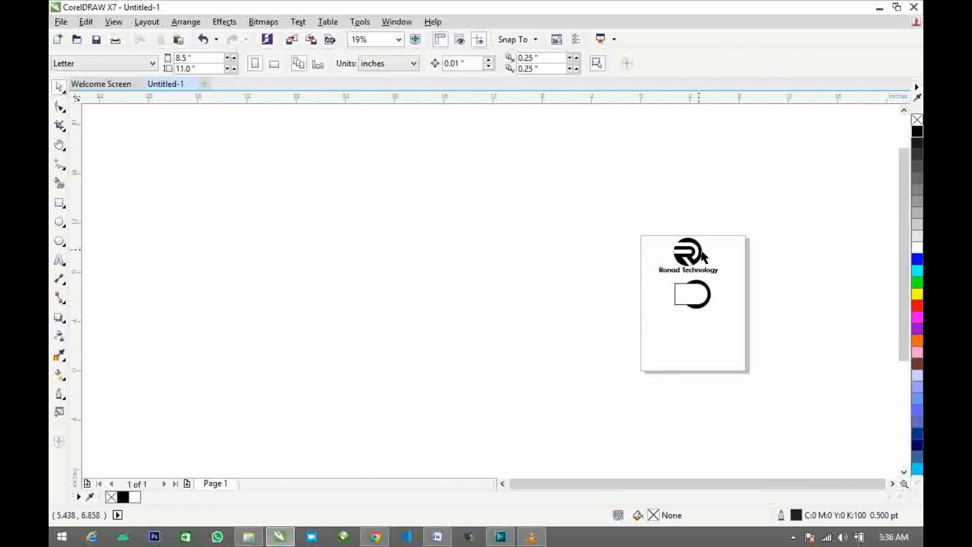
Nudge the white rounded rectangle about 0.02 inches left to widen the black ring on the circle's right side.
{"action": "scroll", "coordinate": [694, 382], "scroll_direction": "up", "scroll_amount": 2}
{"action": "left_click", "coordinate": [692, 393]}
{"action": "left_click_drag", "start_coordinate": [686, 412], "coordinate": [686, 412]}
{"action": "scroll", "coordinate": [704, 440], "scroll_direction": "up", "scroll_amount": 2}
{"action": "scroll", "coordinate": [700, 442], "scroll_direction": "down", "scroll_amount": 2}
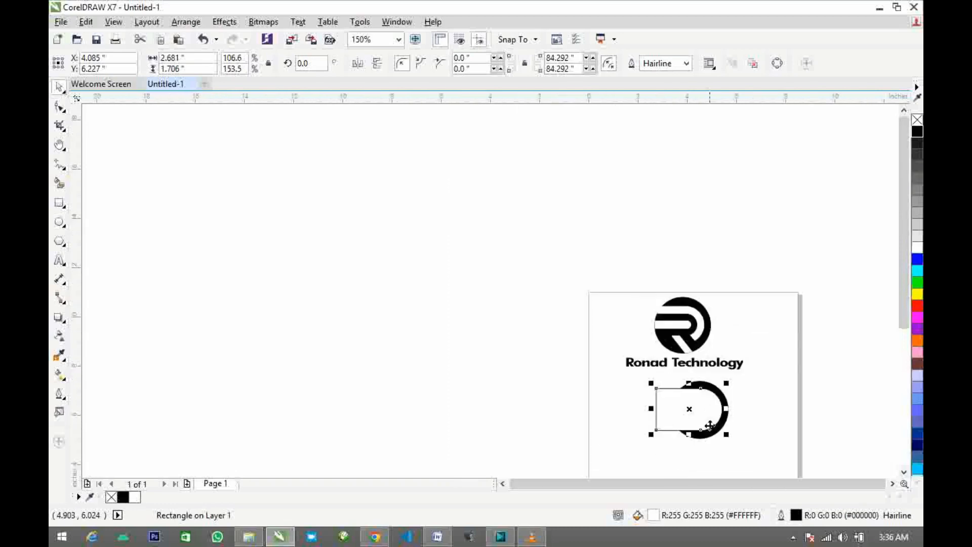
Make a concentric copy of the white shape about 2.06 by 1.31 inches, filled with black and without an outline.
{"action": "scroll", "coordinate": [716, 439], "scroll_direction": "up", "scroll_amount": 1}
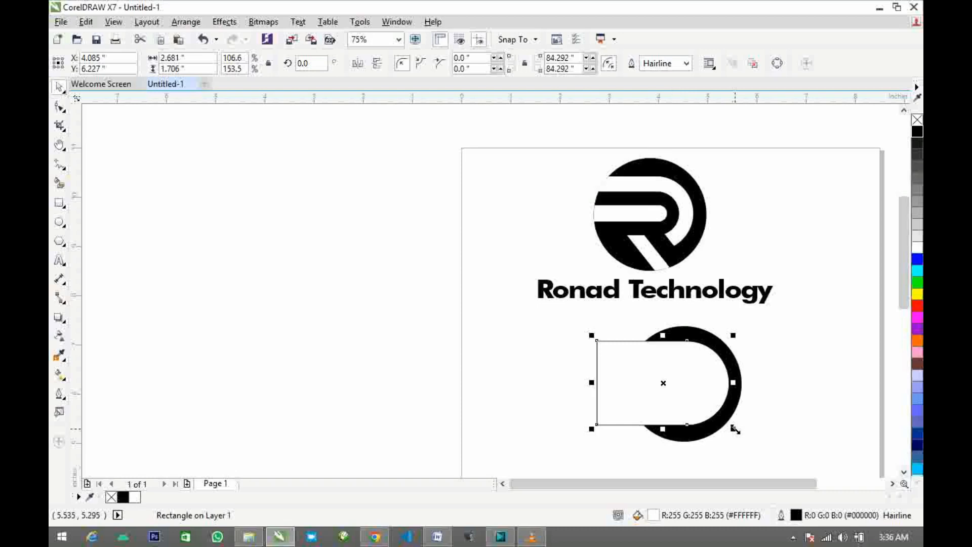
{"action": "mouse_move", "coordinate": [735, 430]}
{"action": "left_mouse_down"}
{"action": "mouse_move", "coordinate": [719, 418]}
{"action": "mouse_move", "coordinate": [729, 423]}
{"action": "left_mouse_up"}
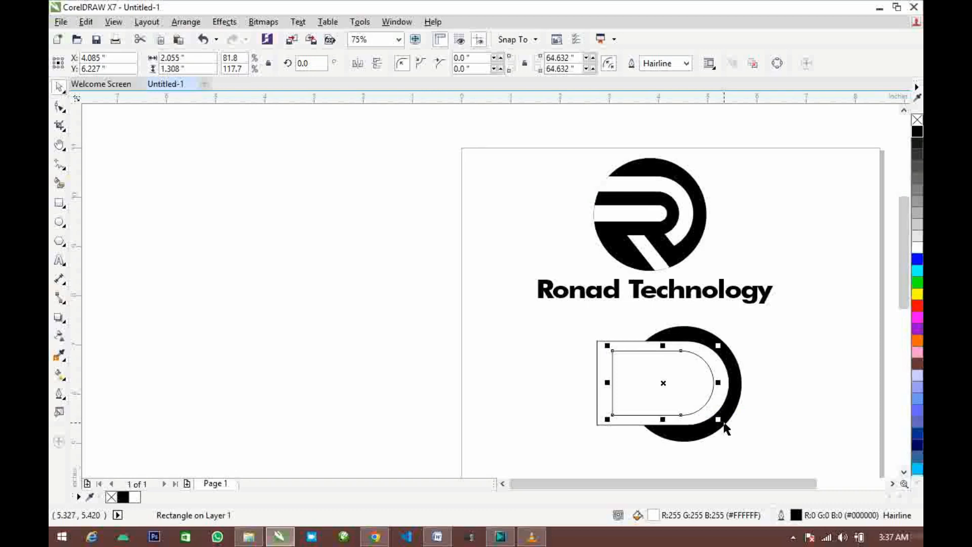
{"action": "left_click", "coordinate": [752, 406]}
{"action": "left_click", "coordinate": [687, 393]}
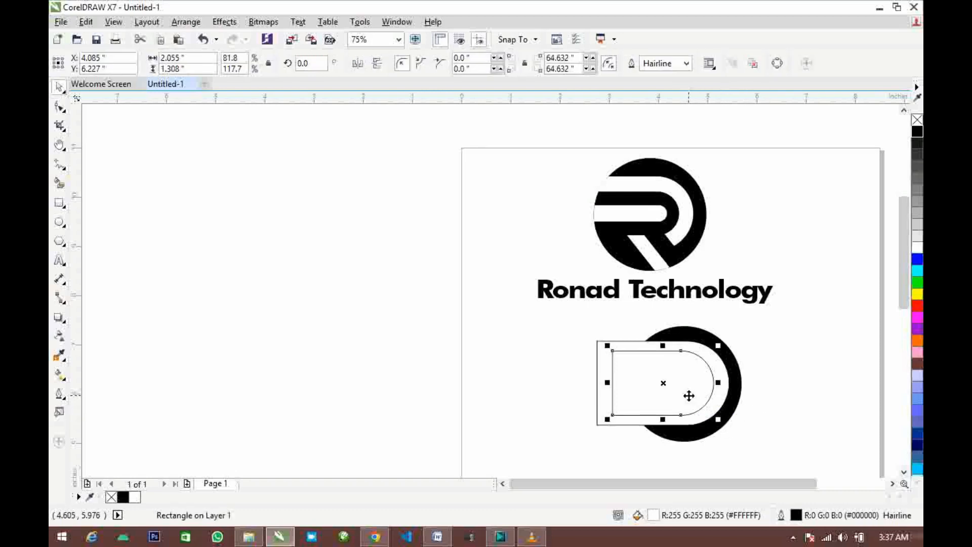
{"action": "left_click", "coordinate": [916, 131]}
{"action": "right_click", "coordinate": [916, 120]}
{"action": "left_click", "coordinate": [772, 357]}
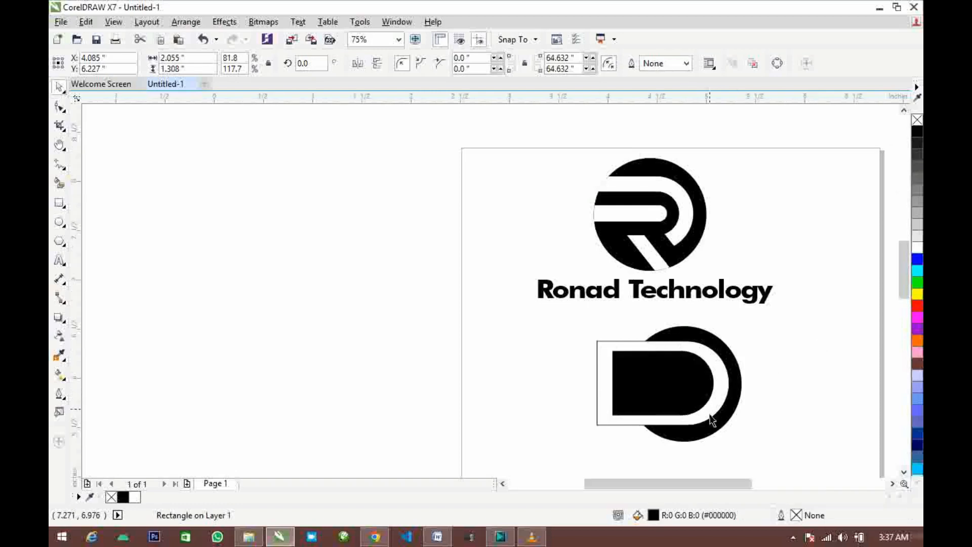
Reduce the inner black shape's height symmetrically to about 1.14 inches.
{"action": "scroll", "coordinate": [710, 412], "scroll_direction": "up", "scroll_amount": 1}
{"action": "scroll", "coordinate": [690, 411], "scroll_direction": "down", "scroll_amount": 1}
{"action": "scroll", "coordinate": [653, 411], "scroll_direction": "up", "scroll_amount": 1}
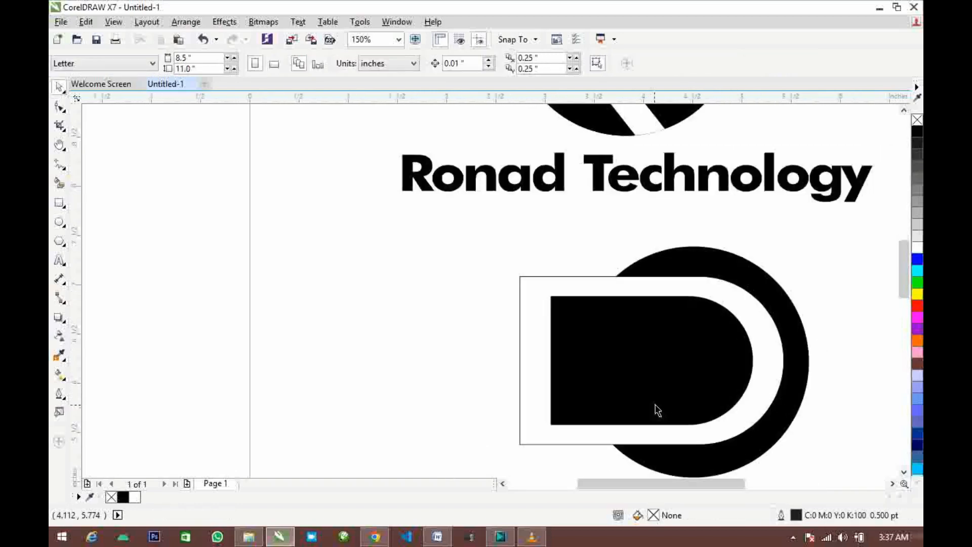
{"action": "left_click", "coordinate": [661, 406]}
{"action": "scroll", "coordinate": [658, 397], "scroll_direction": "down", "scroll_amount": 1}
{"action": "scroll", "coordinate": [657, 390], "scroll_direction": "up", "scroll_amount": 1}
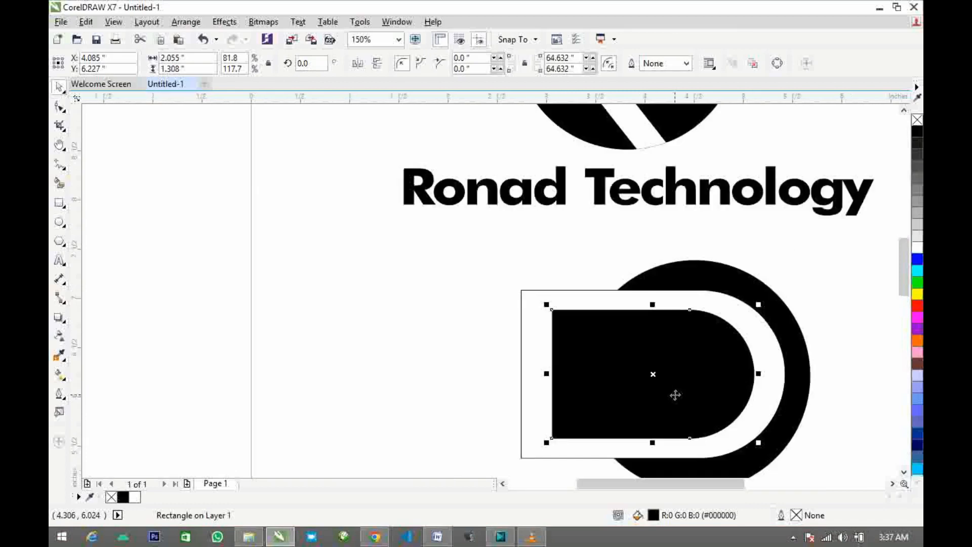
{"action": "scroll", "coordinate": [677, 431], "scroll_direction": "down", "scroll_amount": 1}
{"action": "scroll", "coordinate": [666, 443], "scroll_direction": "up", "scroll_amount": 1}
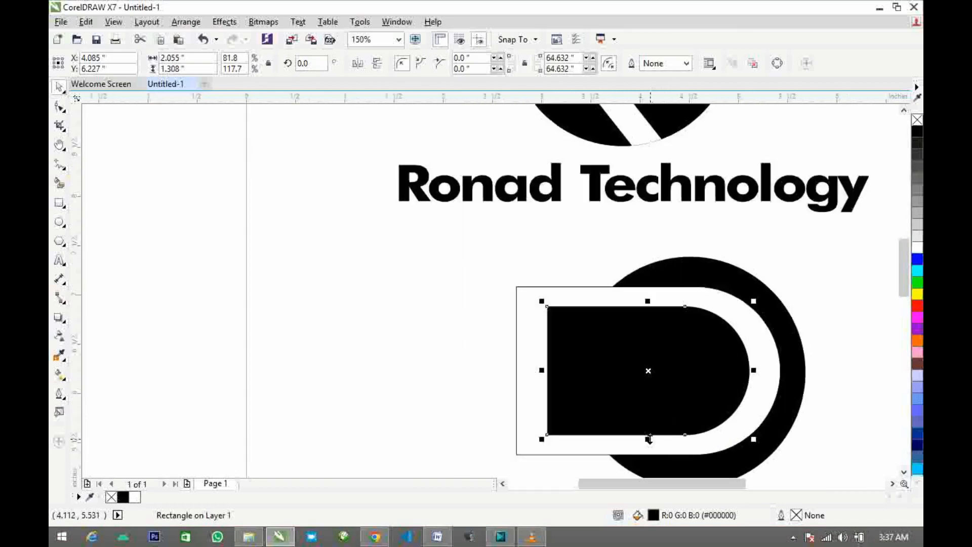
{"action": "left_click_drag", "start_coordinate": [649, 439], "coordinate": [696, 406]}
{"action": "scroll", "coordinate": [661, 435], "scroll_direction": "down", "scroll_amount": 1}
{"action": "scroll", "coordinate": [670, 435], "scroll_direction": "up", "scroll_amount": 2}
{"action": "scroll", "coordinate": [729, 425], "scroll_direction": "down", "scroll_amount": 2}
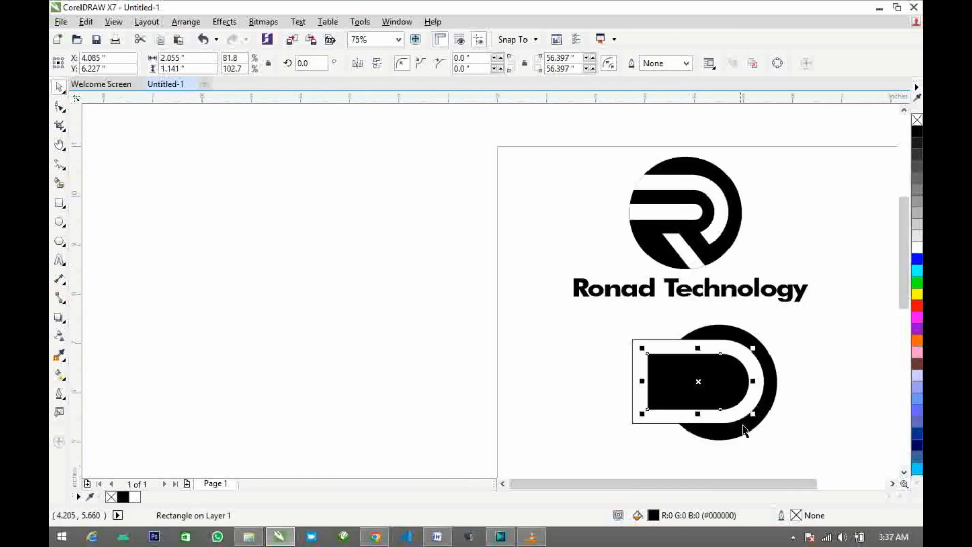
Try to narrow the inner black shape from its rounded end.
{"action": "scroll", "coordinate": [744, 430], "scroll_direction": "up", "scroll_amount": 1}
{"action": "scroll", "coordinate": [747, 420], "scroll_direction": "down", "scroll_amount": 1}
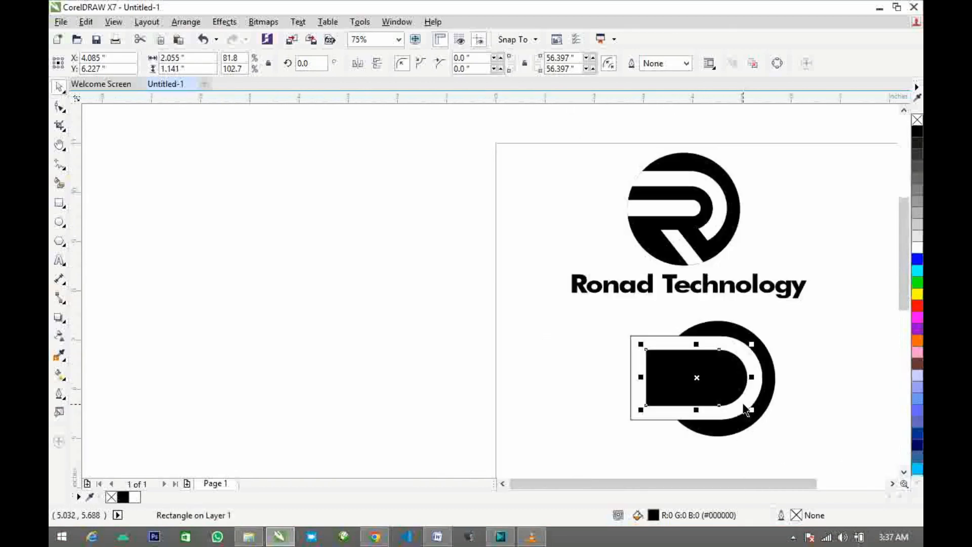
{"action": "scroll", "coordinate": [740, 402], "scroll_direction": "up", "scroll_amount": 1}
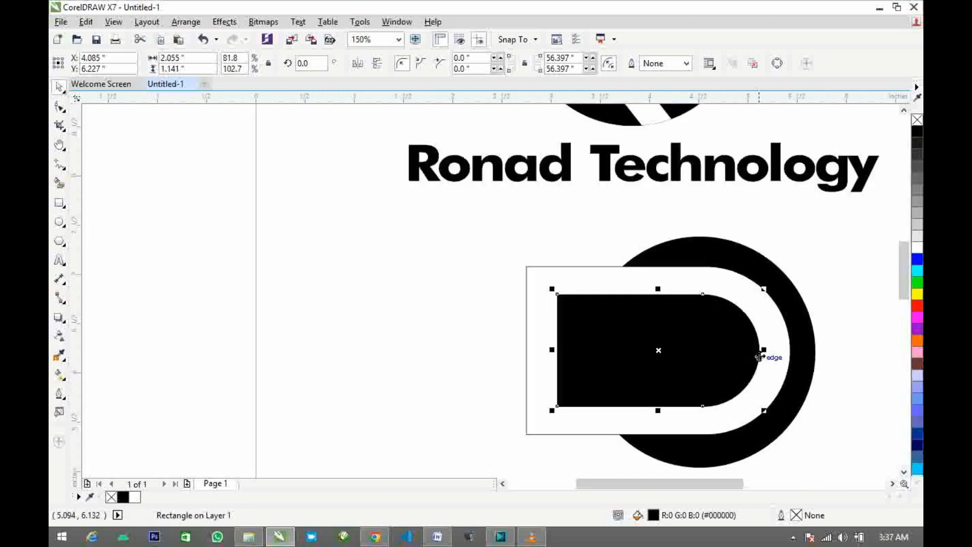
{"action": "left_click_drag", "start_coordinate": [765, 349], "coordinate": [757, 350]}
{"action": "scroll", "coordinate": [760, 359], "scroll_direction": "down", "scroll_amount": 1}
{"action": "left_click", "coordinate": [798, 371]}
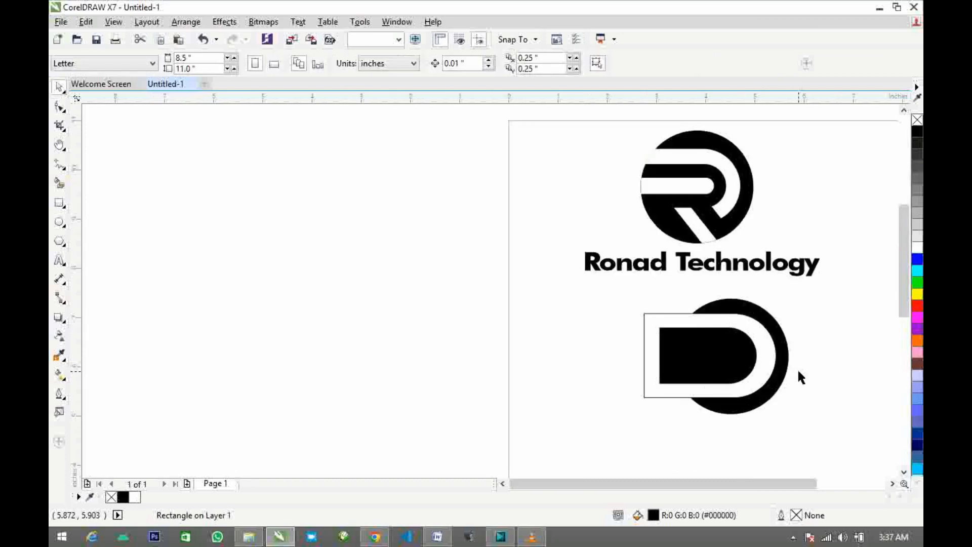
Move the inner black shape about 0.05 inches left inside the white shape, keeping its 2.06-inch width.
{"action": "left_click", "coordinate": [747, 361]}
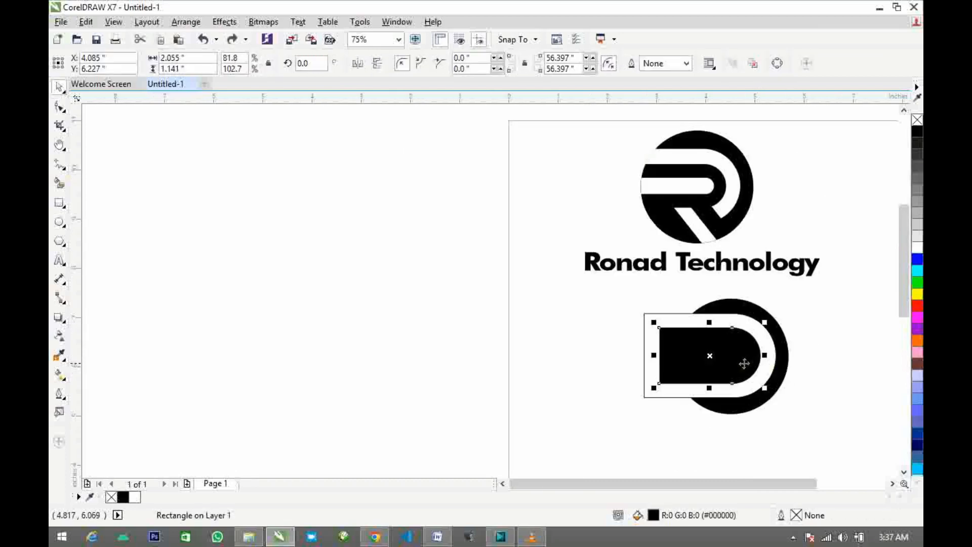
{"action": "scroll", "coordinate": [747, 361], "scroll_direction": "up", "scroll_amount": 2}
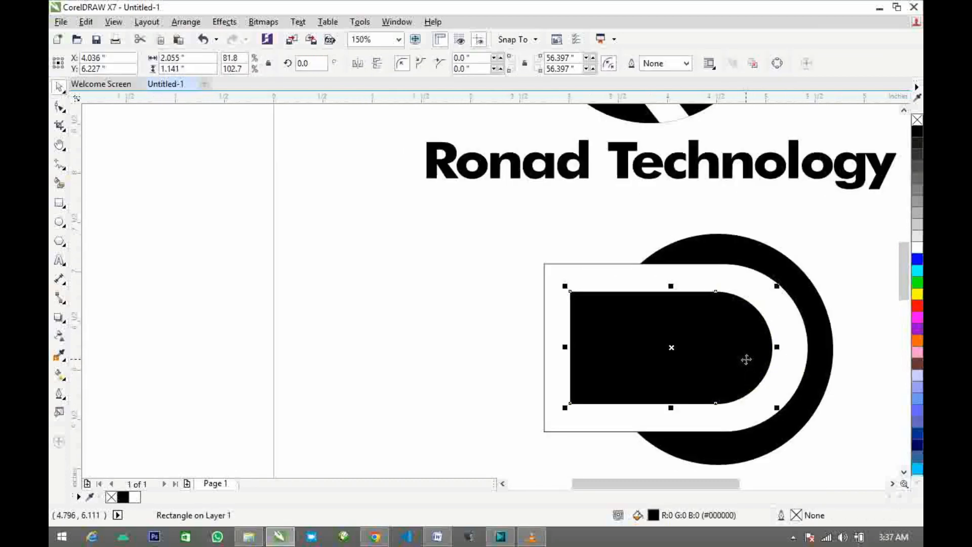
{"action": "scroll", "coordinate": [746, 360], "scroll_direction": "down", "scroll_amount": 2}
{"action": "left_click", "coordinate": [809, 356]}
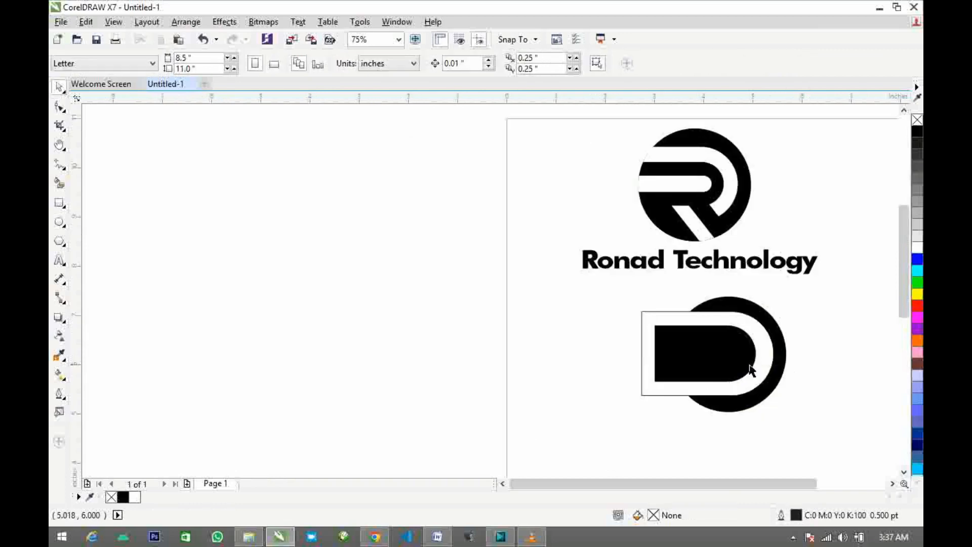
Set both right corner radii of the inner black shape to 60 inches.
{"action": "scroll", "coordinate": [739, 372], "scroll_direction": "up", "scroll_amount": 2}
{"action": "left_click", "coordinate": [723, 354]}
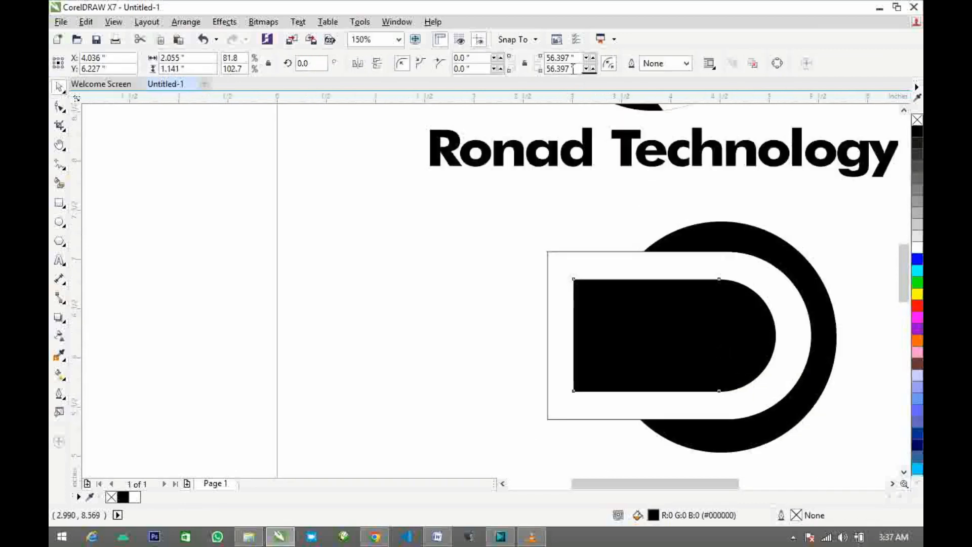
{"action": "left_click_drag", "start_coordinate": [571, 69], "coordinate": [529, 71]}
{"action": "type", "text": "60"}
{"action": "left_click_drag", "start_coordinate": [570, 57], "coordinate": [551, 59]}
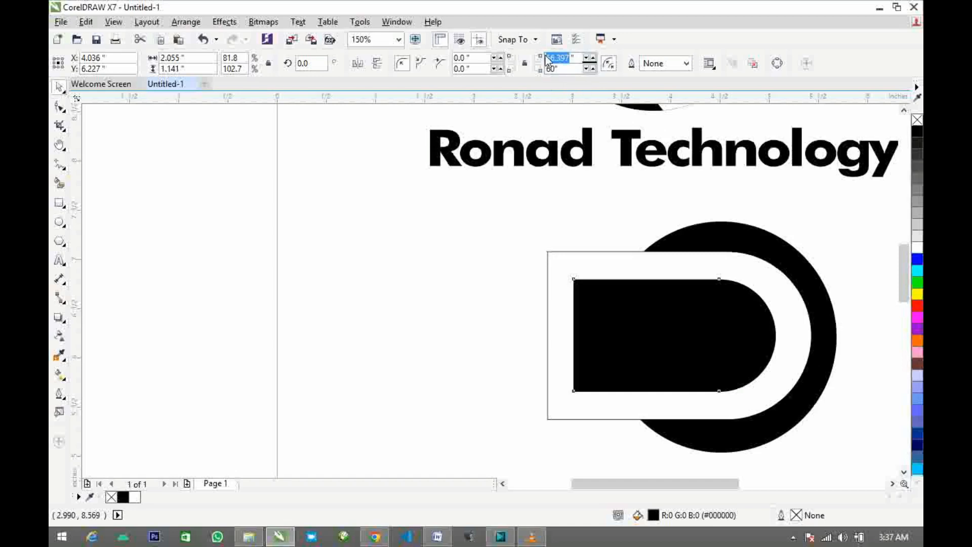
{"action": "type", "text": "60"}
{"action": "key", "text": "Return"}
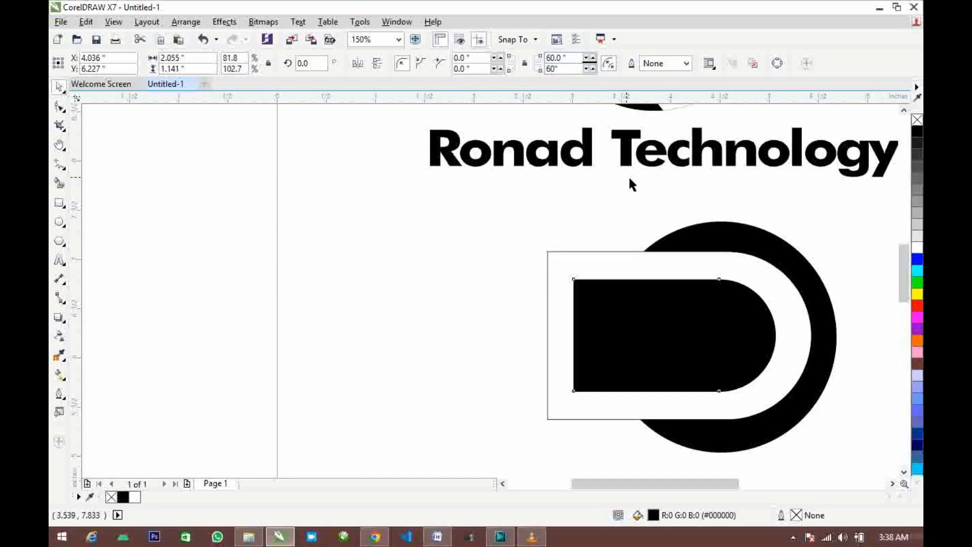
{"action": "left_click", "coordinate": [542, 298]}
{"action": "scroll", "coordinate": [636, 305], "scroll_direction": "down", "scroll_amount": 3}
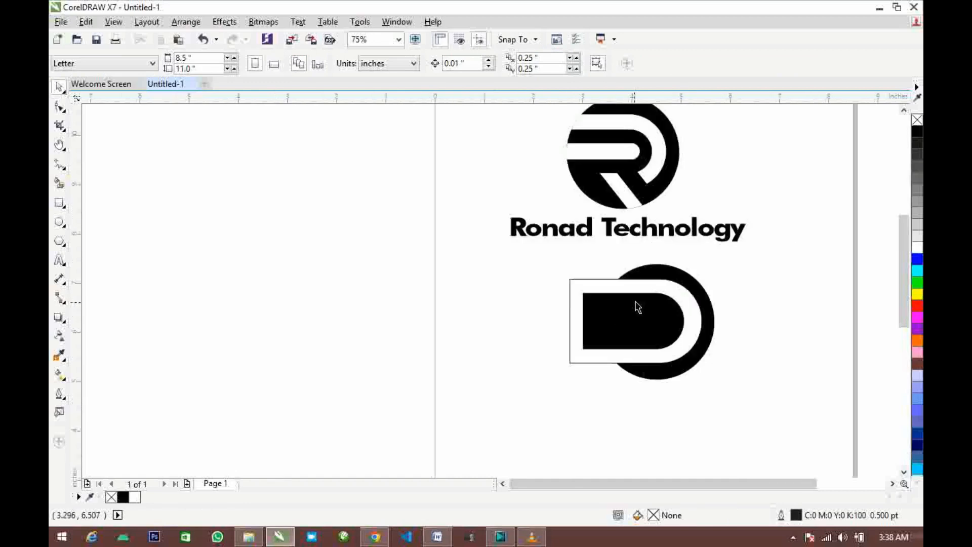
Reduce the inner black shape's height symmetrically to about 1.05 inches, using the finished logo as reference.
{"action": "scroll", "coordinate": [639, 303], "scroll_direction": "up", "scroll_amount": 1}
{"action": "left_click", "coordinate": [642, 314]}
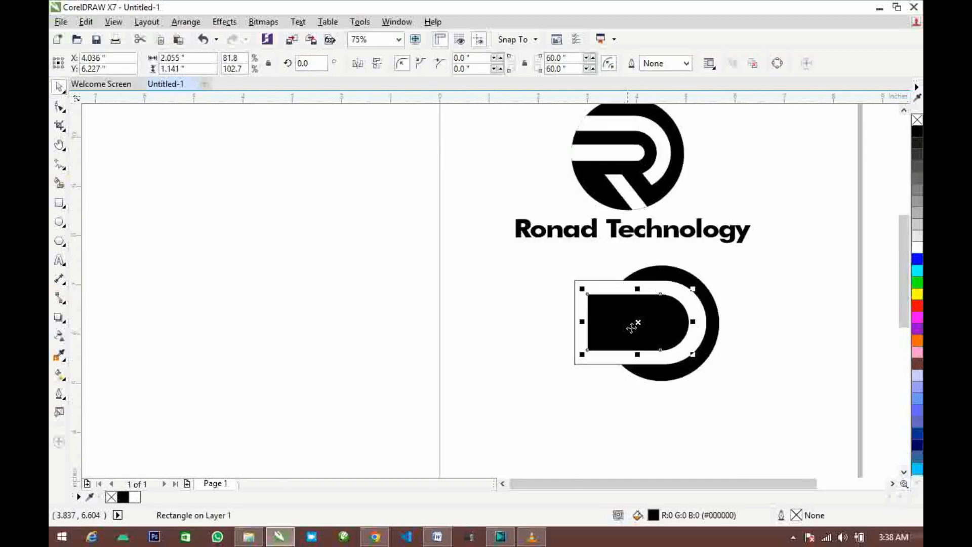
{"action": "scroll", "coordinate": [664, 332], "scroll_direction": "up", "scroll_amount": 1}
{"action": "scroll", "coordinate": [654, 338], "scroll_direction": "down", "scroll_amount": 2}
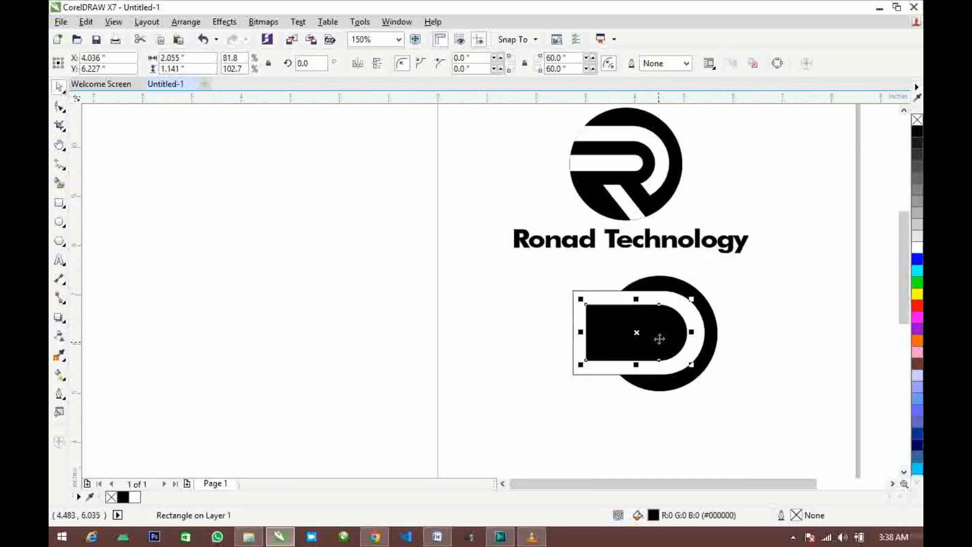
{"action": "scroll", "coordinate": [639, 253], "scroll_direction": "up", "scroll_amount": 2}
{"action": "left_click", "coordinate": [630, 260]}
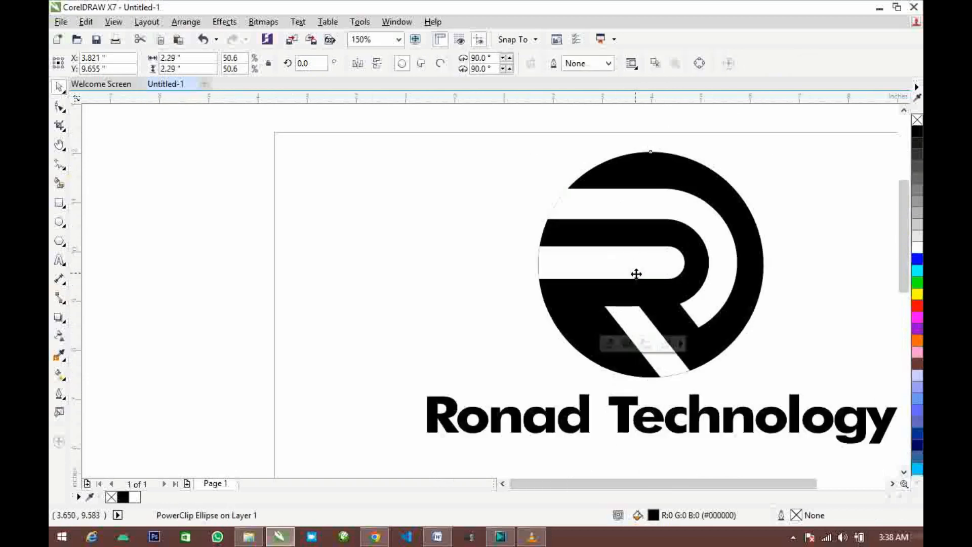
{"action": "scroll", "coordinate": [635, 273], "scroll_direction": "down", "scroll_amount": 2}
{"action": "scroll", "coordinate": [644, 360], "scroll_direction": "up", "scroll_amount": 1}
{"action": "left_click", "coordinate": [646, 354]}
{"action": "scroll", "coordinate": [647, 353], "scroll_direction": "up", "scroll_amount": 1}
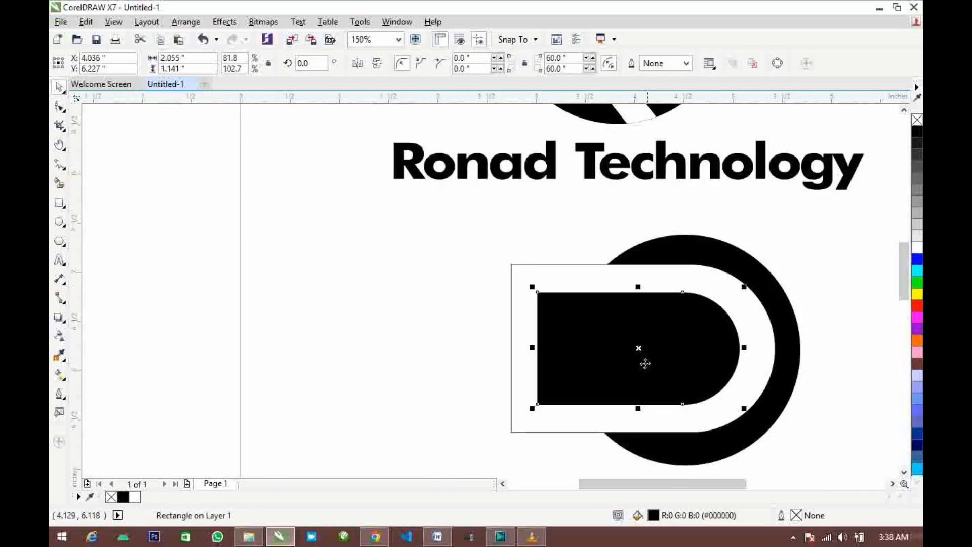
{"action": "left_click_drag", "start_coordinate": [638, 407], "coordinate": [639, 404]}
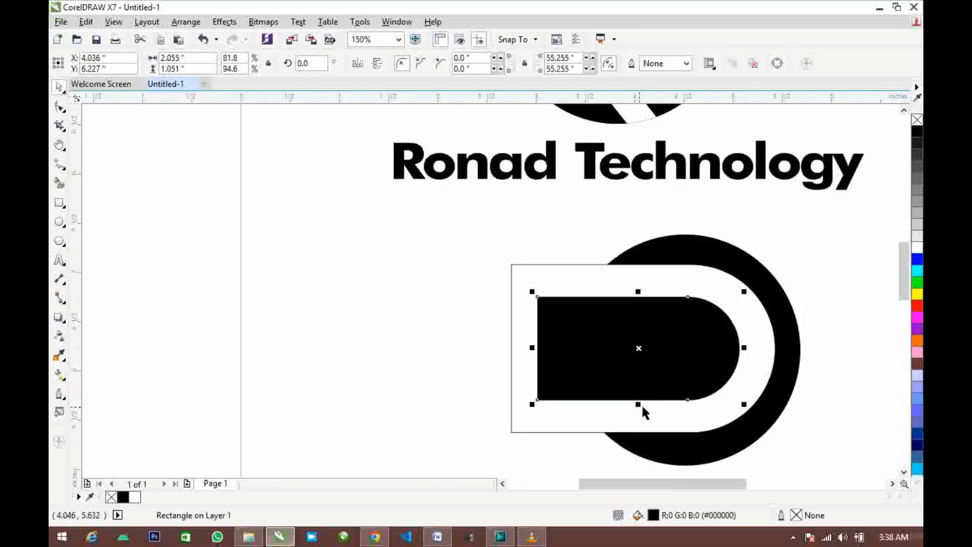
Add a smaller centred copy of the inner black shape, about 1.56 by 0.80 inches, and fill it white.
{"action": "left_click_drag", "start_coordinate": [743, 403], "coordinate": [716, 395]}
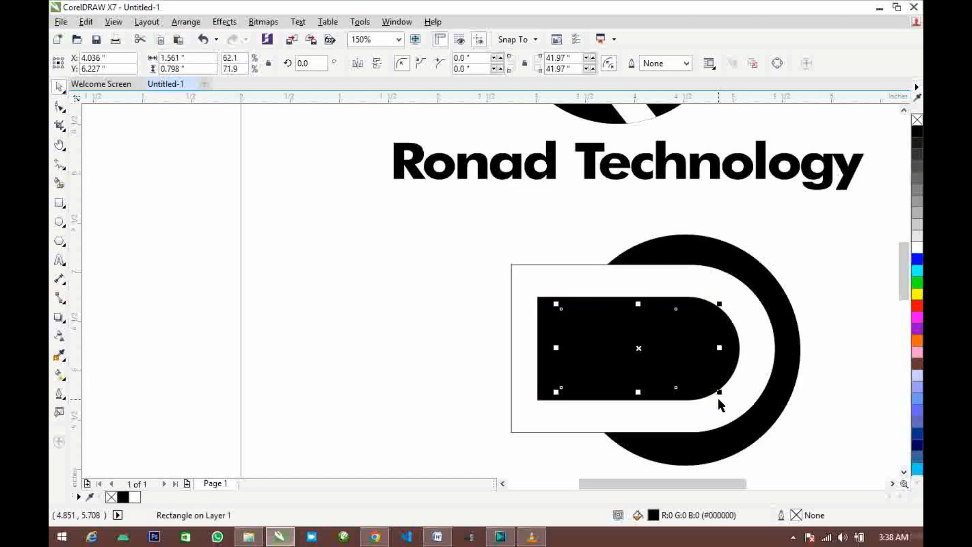
{"action": "left_click", "coordinate": [916, 248]}
{"action": "scroll", "coordinate": [827, 269], "scroll_direction": "down", "scroll_amount": 4}
{"action": "scroll", "coordinate": [817, 269], "scroll_direction": "up", "scroll_amount": 4}
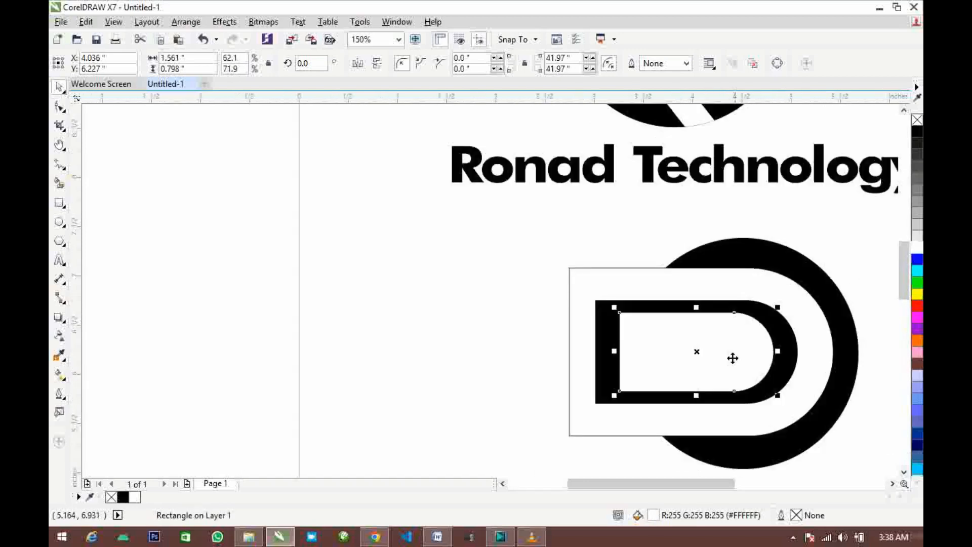
Reduce the innermost white shape's height symmetrically to about 0.54 inches and compare it with the finished logo.
{"action": "left_click_drag", "start_coordinate": [696, 396], "coordinate": [696, 382]}
{"action": "scroll", "coordinate": [699, 370], "scroll_direction": "down", "scroll_amount": 2}
{"action": "scroll", "coordinate": [708, 367], "scroll_direction": "up", "scroll_amount": 1}
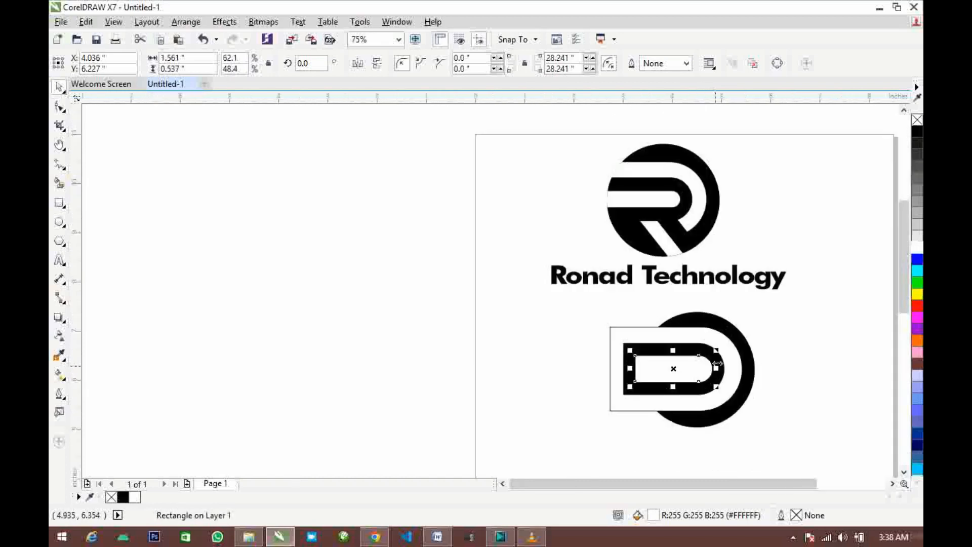
{"action": "scroll", "coordinate": [710, 371], "scroll_direction": "up", "scroll_amount": 1}
{"action": "scroll", "coordinate": [662, 388], "scroll_direction": "down", "scroll_amount": 1}
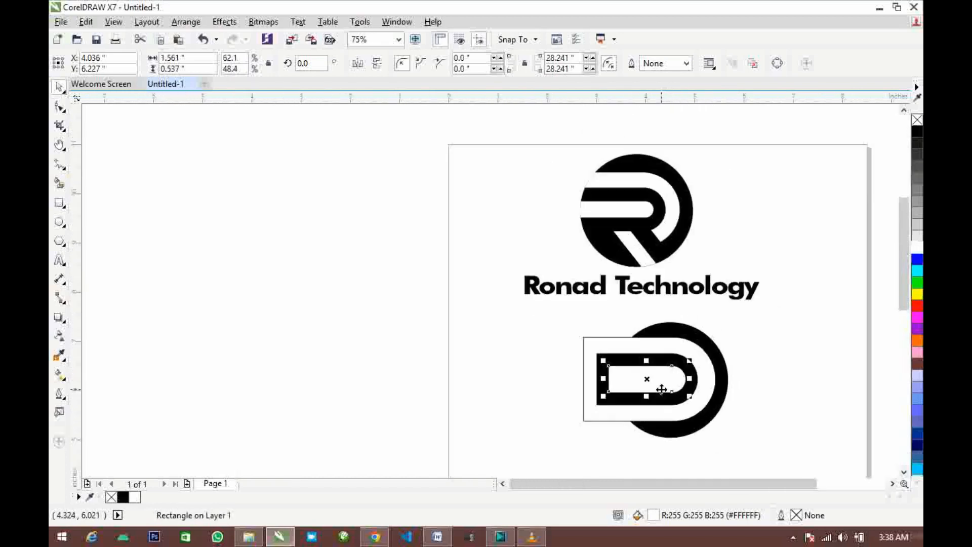
{"action": "key", "text": "Escape"}
{"action": "scroll", "coordinate": [673, 397], "scroll_direction": "up", "scroll_amount": 2}
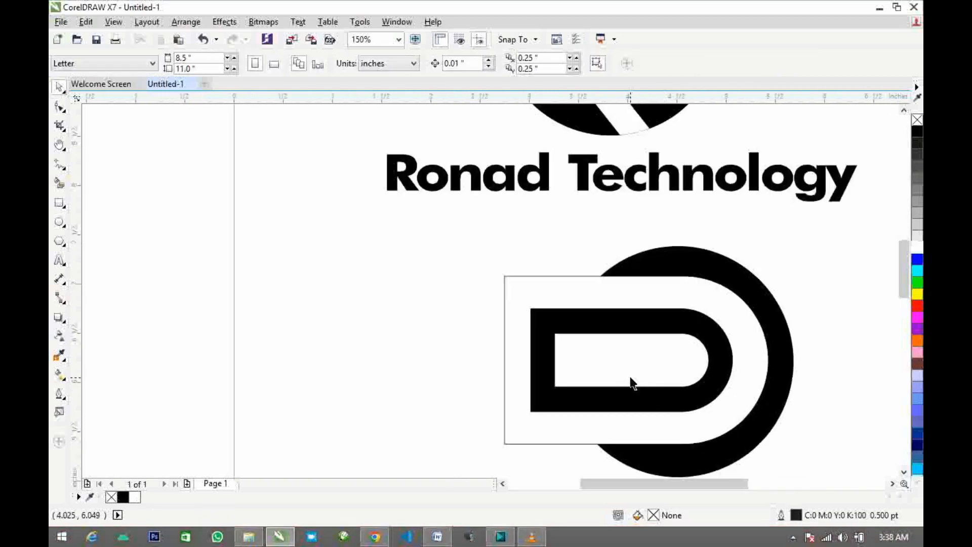
{"action": "scroll", "coordinate": [636, 371], "scroll_direction": "down", "scroll_amount": 1}
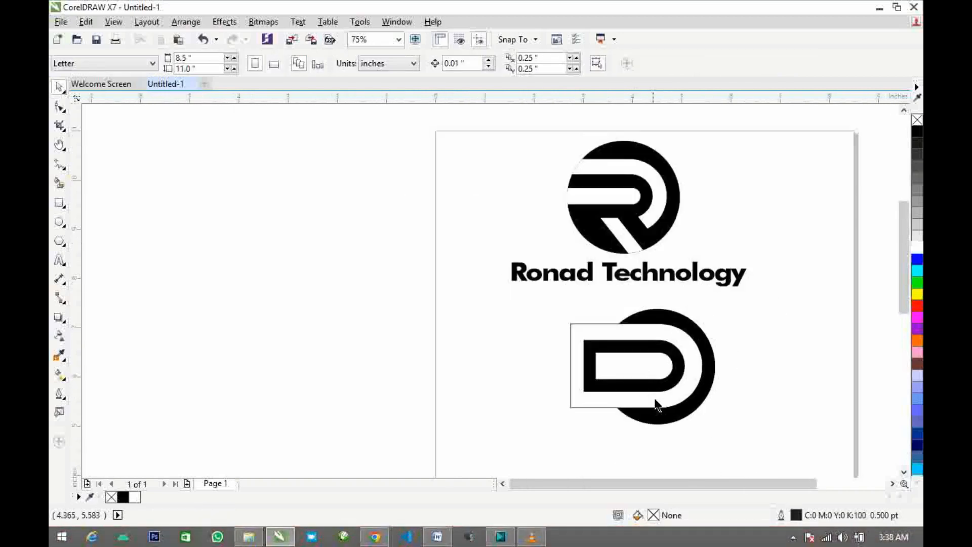
Thin the innermost white shape symmetrically to a height of about 0.50 inches.
{"action": "scroll", "coordinate": [657, 405], "scroll_direction": "up", "scroll_amount": 1}
{"action": "left_click", "coordinate": [639, 336]}
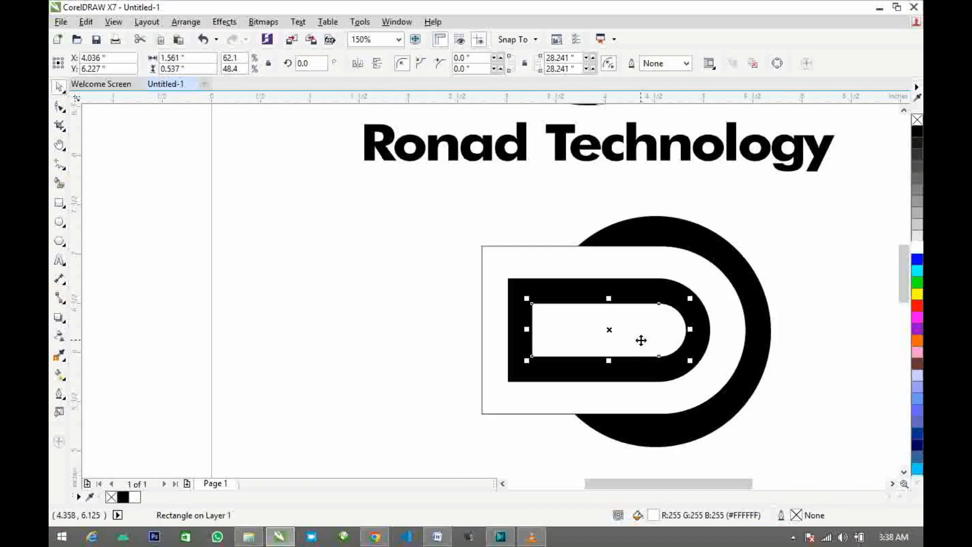
{"action": "scroll", "coordinate": [639, 338], "scroll_direction": "down", "scroll_amount": 1}
{"action": "scroll", "coordinate": [634, 348], "scroll_direction": "up", "scroll_amount": 1}
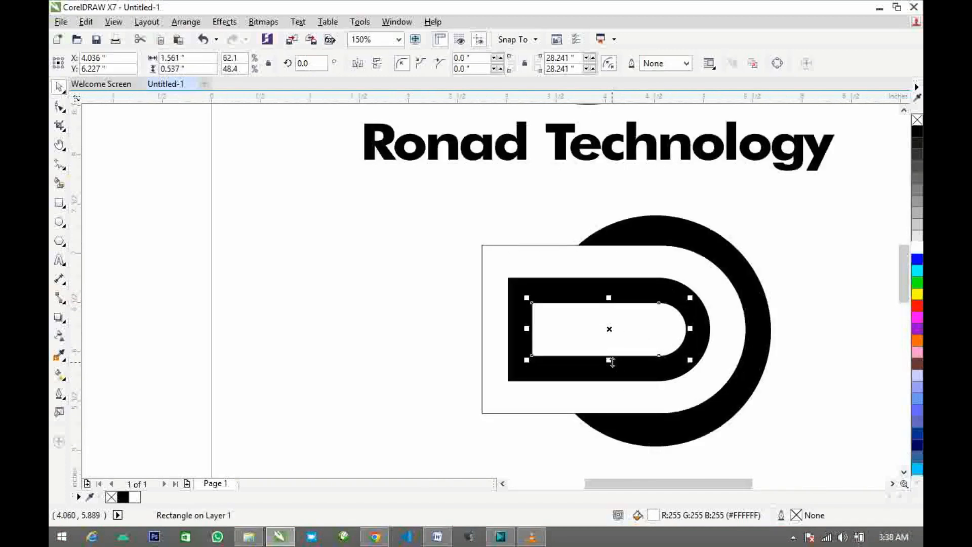
{"action": "scroll", "coordinate": [612, 361], "scroll_direction": "up", "scroll_amount": 1}
{"action": "left_click_drag", "start_coordinate": [612, 356], "coordinate": [609, 349]}
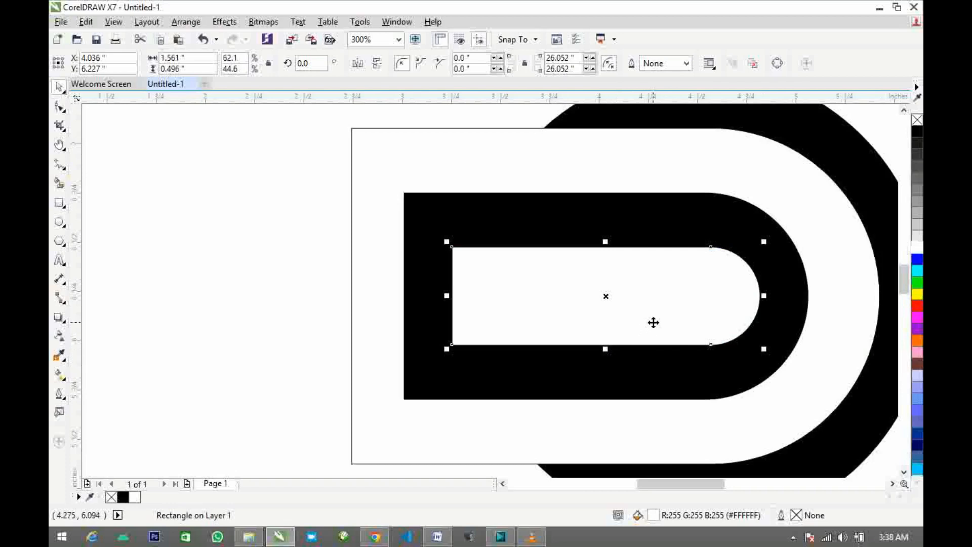
{"action": "scroll", "coordinate": [653, 323], "scroll_direction": "down", "scroll_amount": 1}
{"action": "left_click", "coordinate": [476, 358]}
{"action": "scroll", "coordinate": [696, 339], "scroll_direction": "down", "scroll_amount": 1}
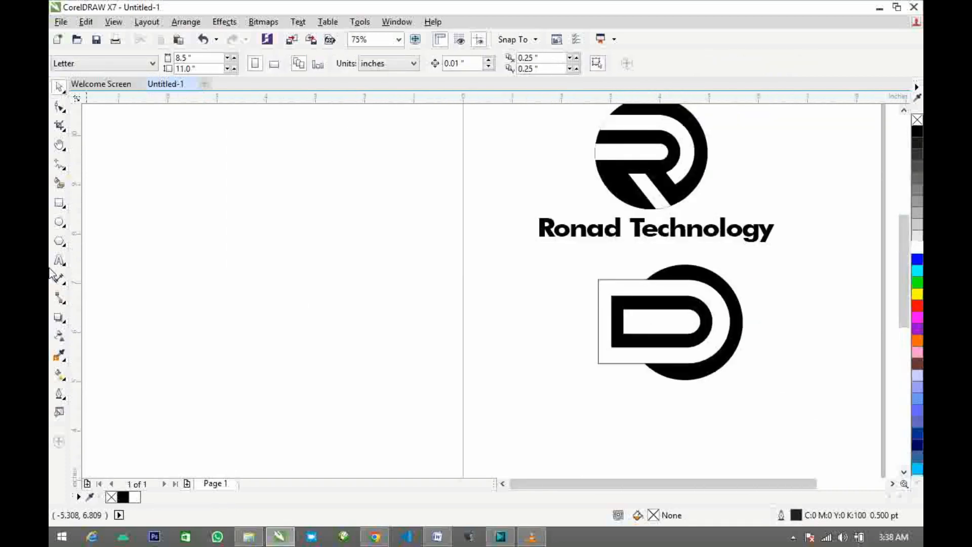
Narrow the innermost white bar's height further to about 0.43 inches, keeping it centred in the black shape.
{"action": "left_click", "coordinate": [681, 316]}
{"action": "scroll", "coordinate": [681, 317], "scroll_direction": "up", "scroll_amount": 2}
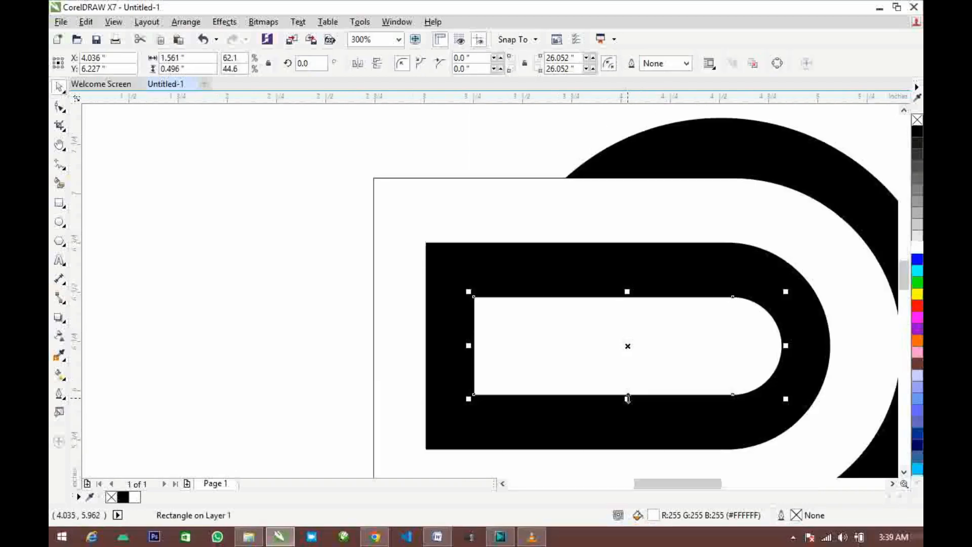
{"action": "left_click_drag", "start_coordinate": [627, 399], "coordinate": [629, 389]}
{"action": "scroll", "coordinate": [711, 379], "scroll_direction": "down", "scroll_amount": 1}
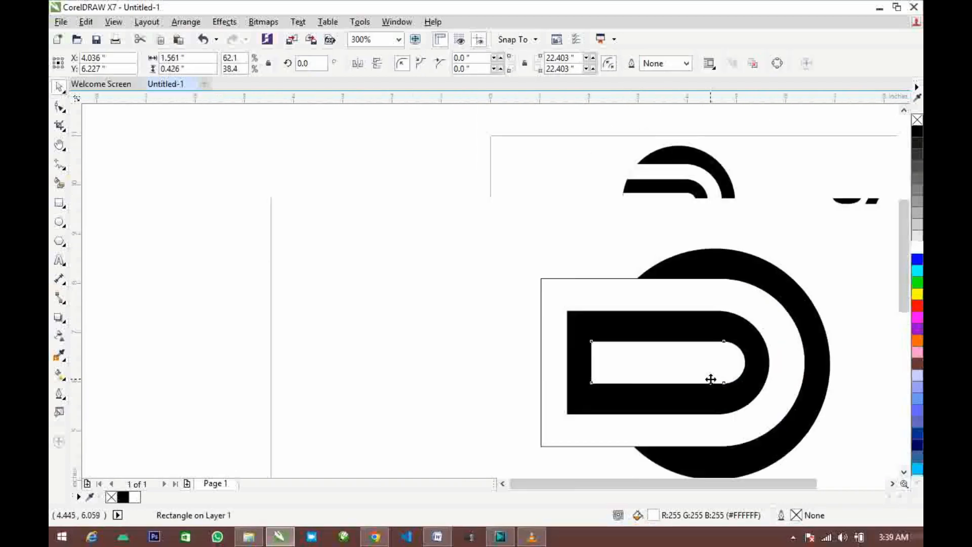
{"action": "scroll", "coordinate": [710, 379], "scroll_direction": "down", "scroll_amount": 1}
{"action": "scroll", "coordinate": [706, 369], "scroll_direction": "up", "scroll_amount": 1}
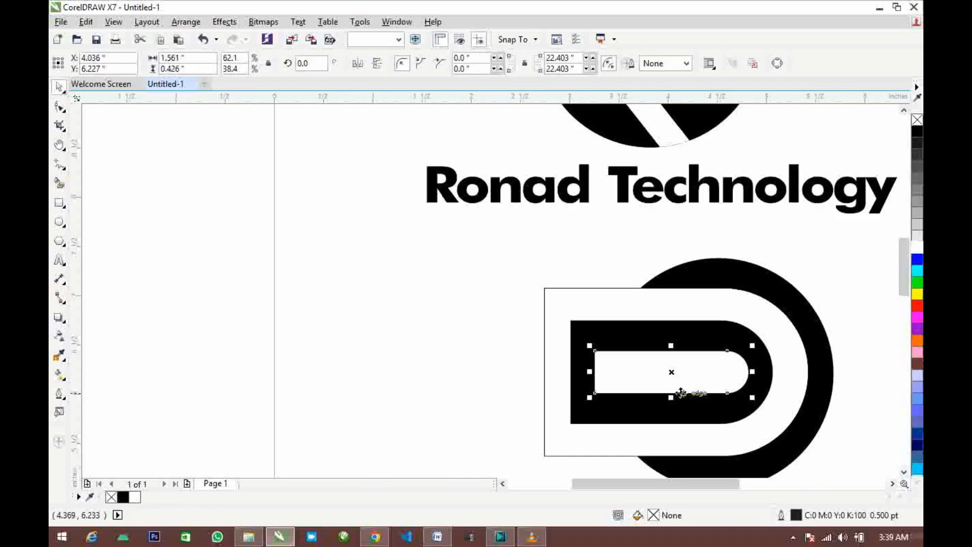
Move the innermost white bar about 0.06 inches left and reduce its height to about 0.37 inches.
{"action": "scroll", "coordinate": [743, 384], "scroll_direction": "up", "scroll_amount": 1}
{"action": "left_click_drag", "start_coordinate": [726, 375], "coordinate": [720, 375]}
{"action": "left_click_drag", "start_coordinate": [595, 406], "coordinate": [596, 395]}
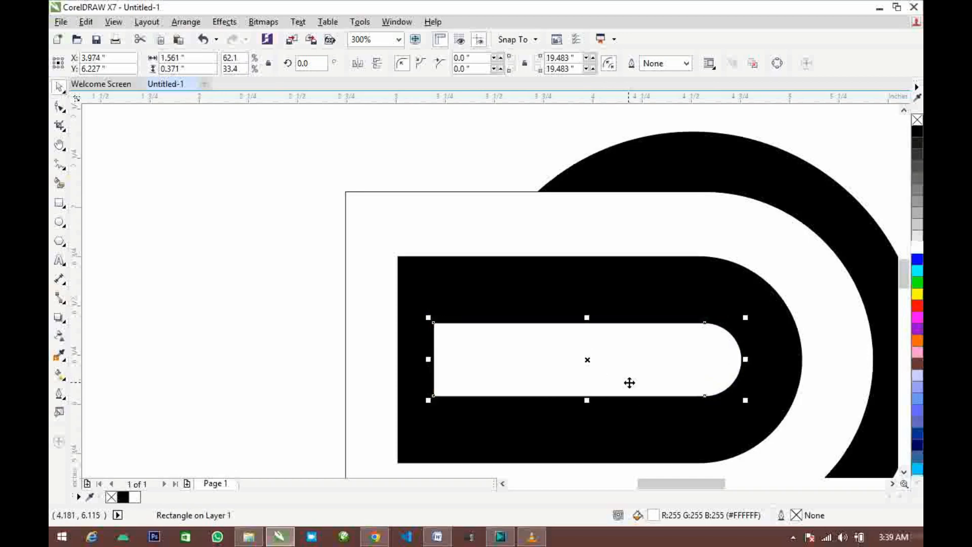
{"action": "scroll", "coordinate": [621, 379], "scroll_direction": "down", "scroll_amount": 1}
{"action": "left_click", "coordinate": [455, 379]}
{"action": "scroll", "coordinate": [456, 379], "scroll_direction": "down", "scroll_amount": 2}
{"action": "scroll", "coordinate": [554, 380], "scroll_direction": "up", "scroll_amount": 2}
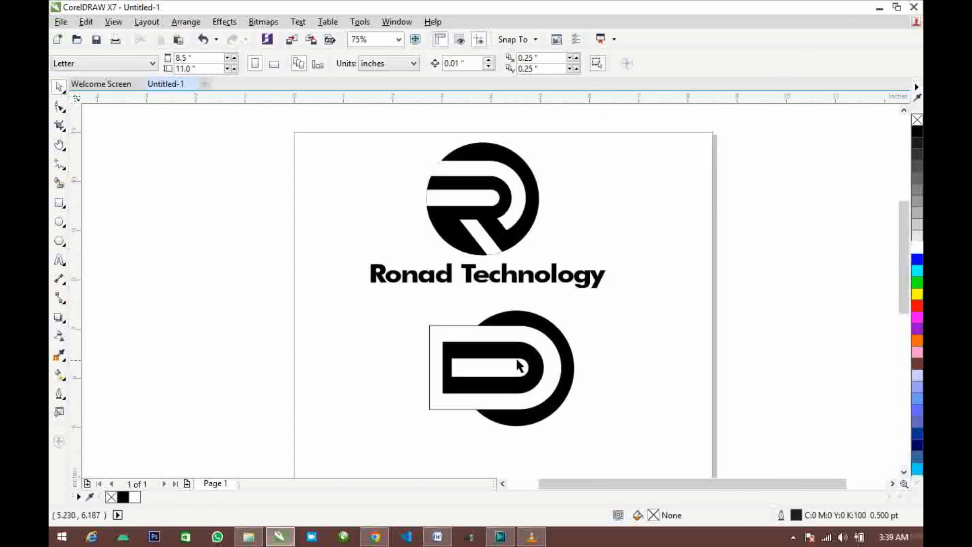
Move the innermost white bar about 0.04 inches right and increase its height to about 0.40 inches.
{"action": "left_click", "coordinate": [510, 363]}
{"action": "scroll", "coordinate": [529, 375], "scroll_direction": "up", "scroll_amount": 1}
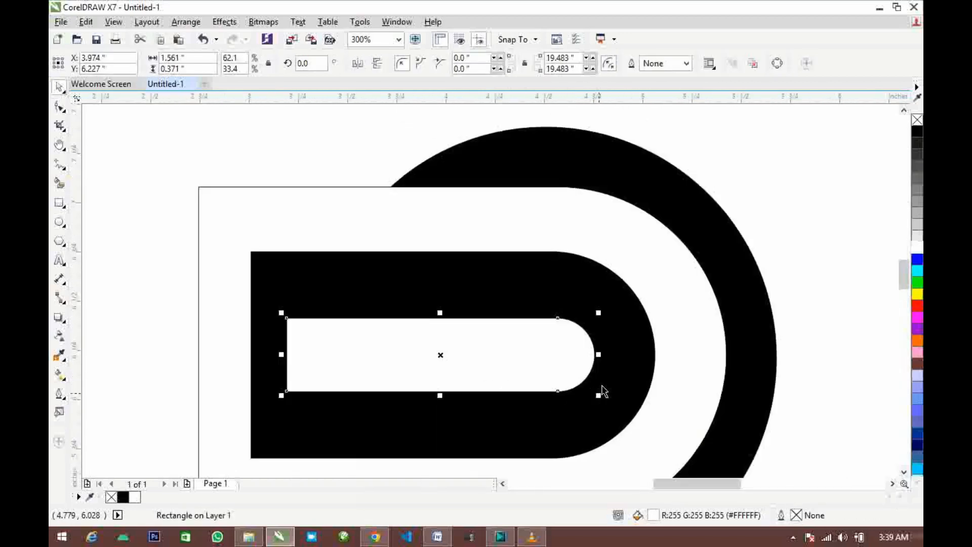
{"action": "left_click_drag", "start_coordinate": [570, 362], "coordinate": [549, 365]}
{"action": "scroll", "coordinate": [459, 403], "scroll_direction": "up", "scroll_amount": 1}
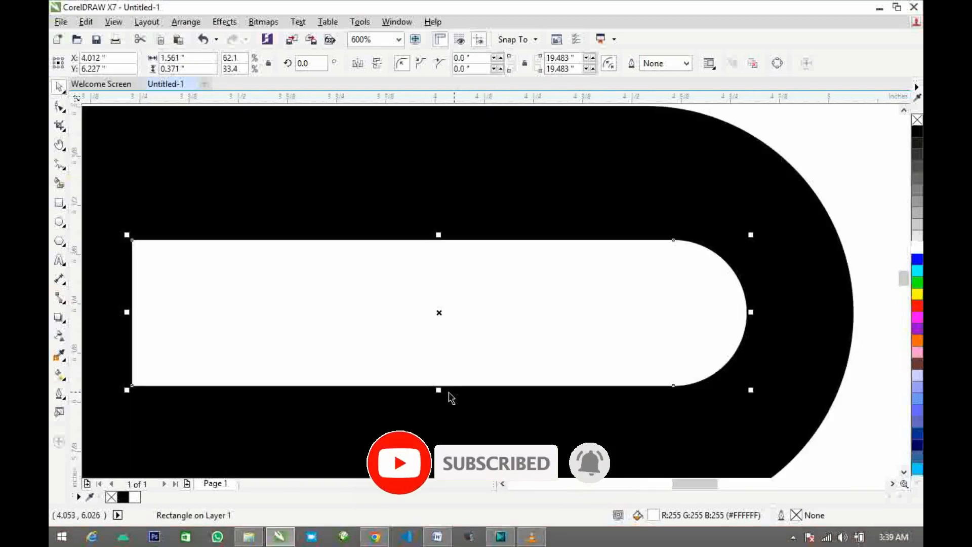
{"action": "left_click_drag", "start_coordinate": [438, 390], "coordinate": [440, 400]}
{"action": "scroll", "coordinate": [465, 402], "scroll_direction": "down", "scroll_amount": 3}
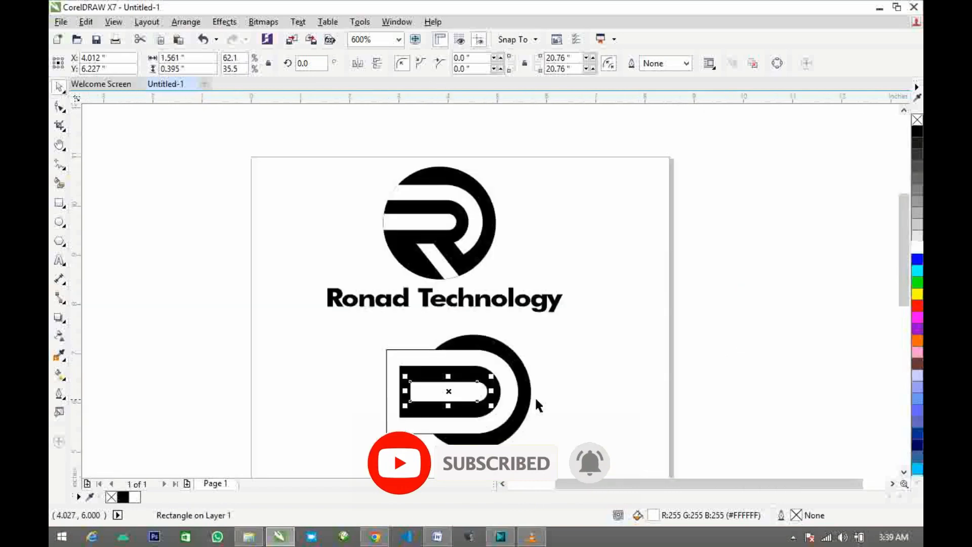
{"action": "left_click", "coordinate": [584, 403]}
{"action": "scroll", "coordinate": [430, 431], "scroll_direction": "up", "scroll_amount": 1}
{"action": "scroll", "coordinate": [428, 407], "scroll_direction": "down", "scroll_amount": 1}
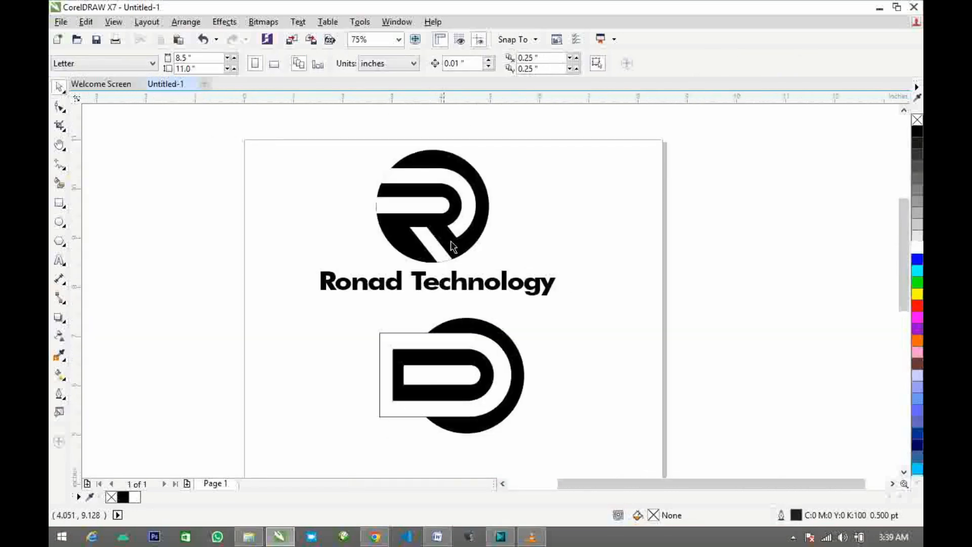
Draw a rectangle about 1.61 by 2.00 inches from the white bar's lower edge down past the circle, and fill it black.
{"action": "left_click", "coordinate": [60, 205]}
{"action": "left_click", "coordinate": [120, 203]}
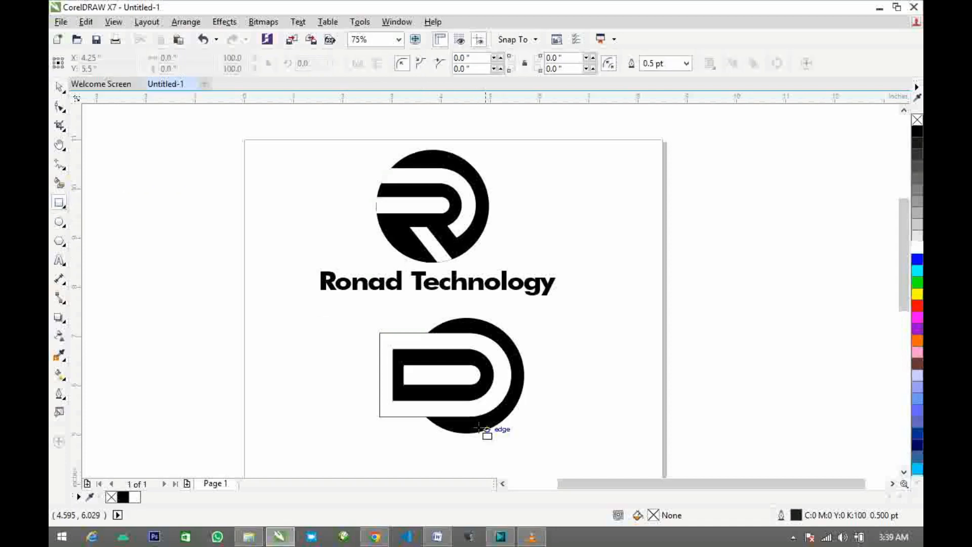
{"action": "left_click_drag", "start_coordinate": [410, 384], "coordinate": [488, 446]}
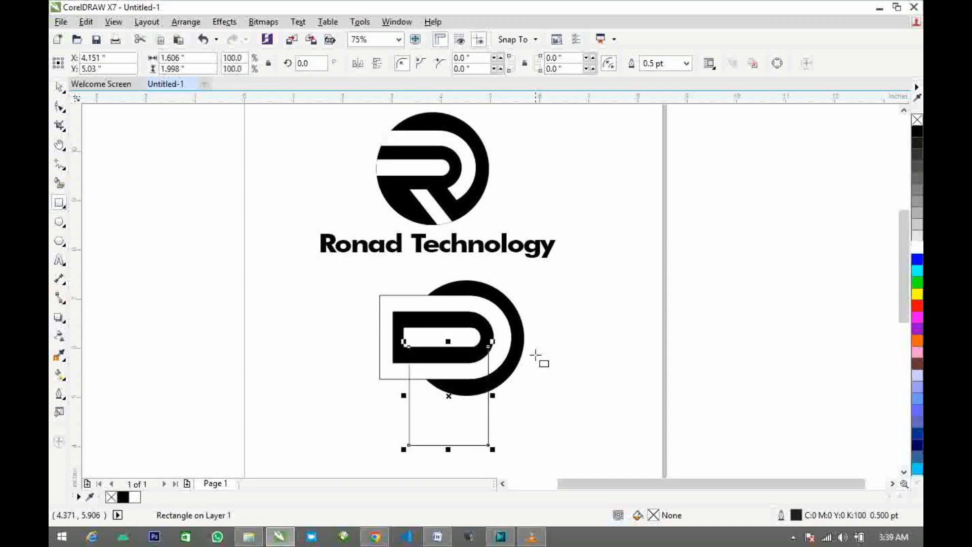
{"action": "key", "text": "space"}
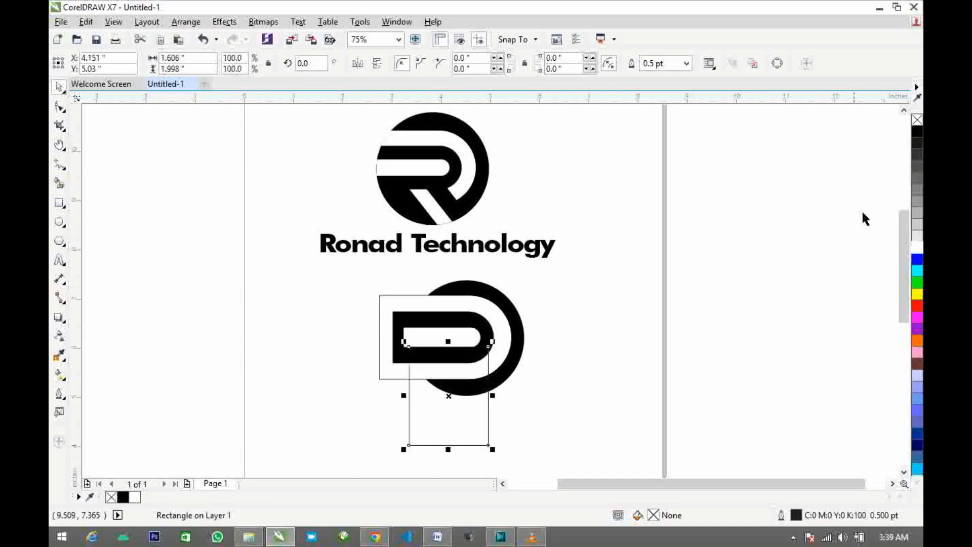
{"action": "left_click", "coordinate": [917, 132]}
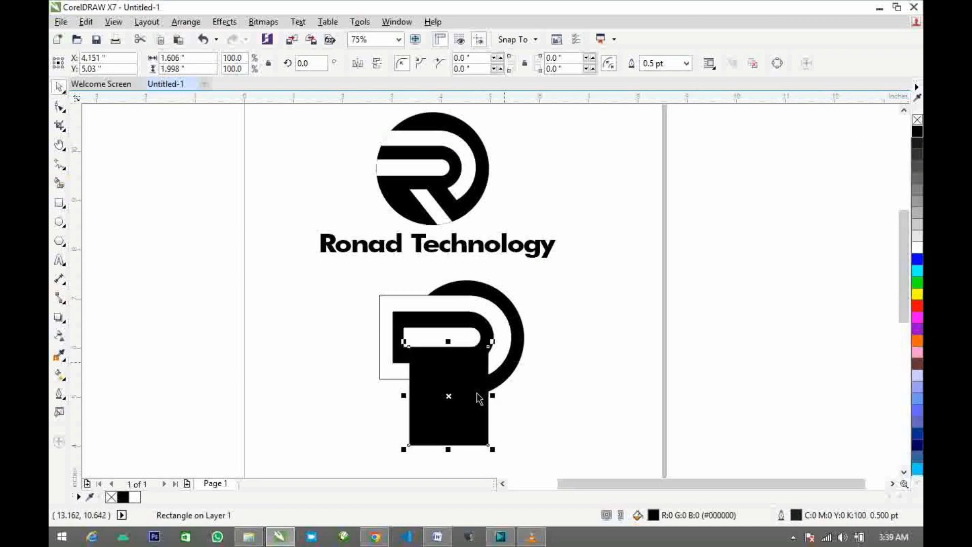
Add a centred copy of the black rectangle narrowed to about 0.43 inches, without outline, and fill it white.
{"action": "scroll", "coordinate": [449, 396], "scroll_direction": "up", "scroll_amount": 1}
{"action": "left_click_drag", "start_coordinate": [531, 396], "coordinate": [475, 398]}
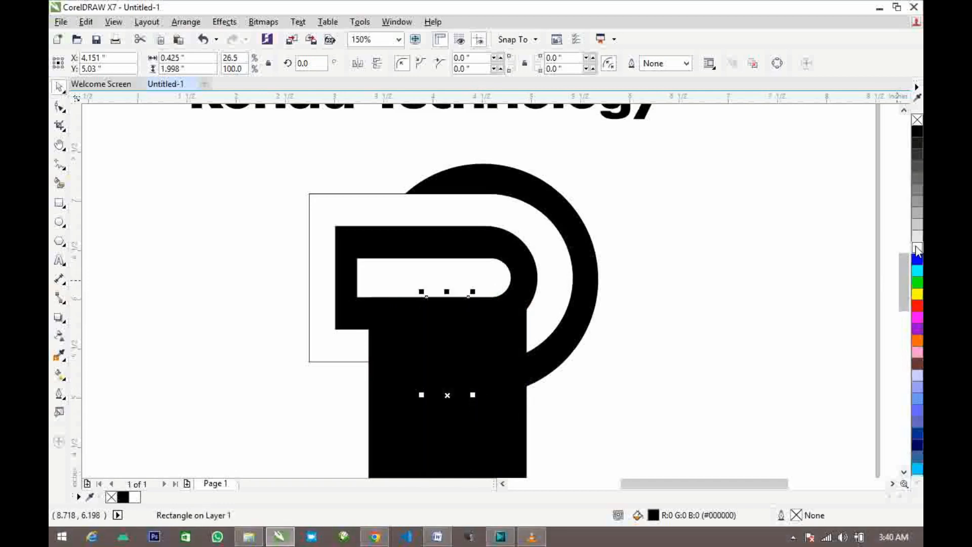
{"action": "left_click", "coordinate": [917, 248]}
{"action": "scroll", "coordinate": [579, 352], "scroll_direction": "down", "scroll_amount": 1}
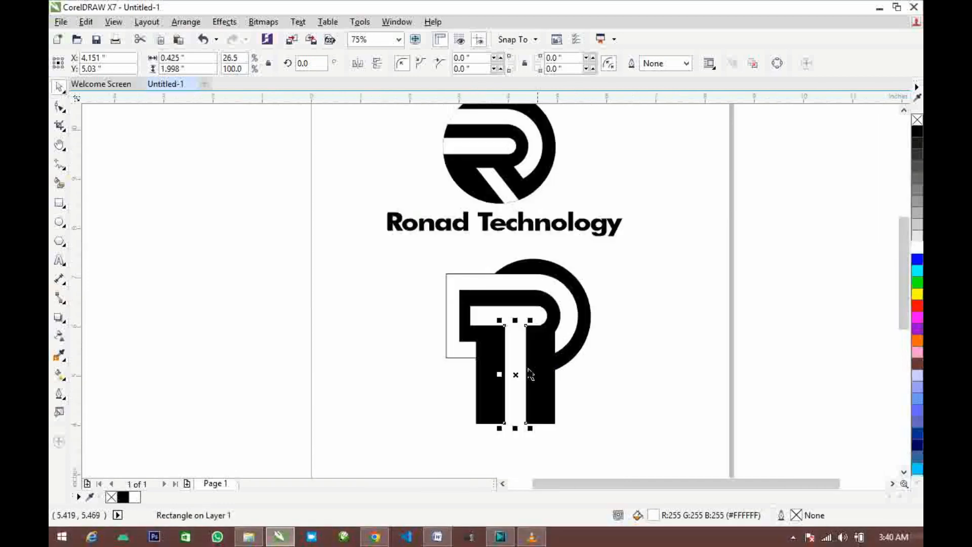
Rotate the black rectangle and its white stripe together about 27 degrees counter-clockwise to form the R's slanted leg.
{"action": "left_click", "coordinate": [581, 366]}
{"action": "left_click", "coordinate": [515, 372]}
{"action": "scroll", "coordinate": [514, 372], "scroll_direction": "up", "scroll_amount": 1}
{"action": "scroll", "coordinate": [515, 373], "scroll_direction": "down", "scroll_amount": 1}
{"action": "scroll", "coordinate": [517, 373], "scroll_direction": "up", "scroll_amount": 1}
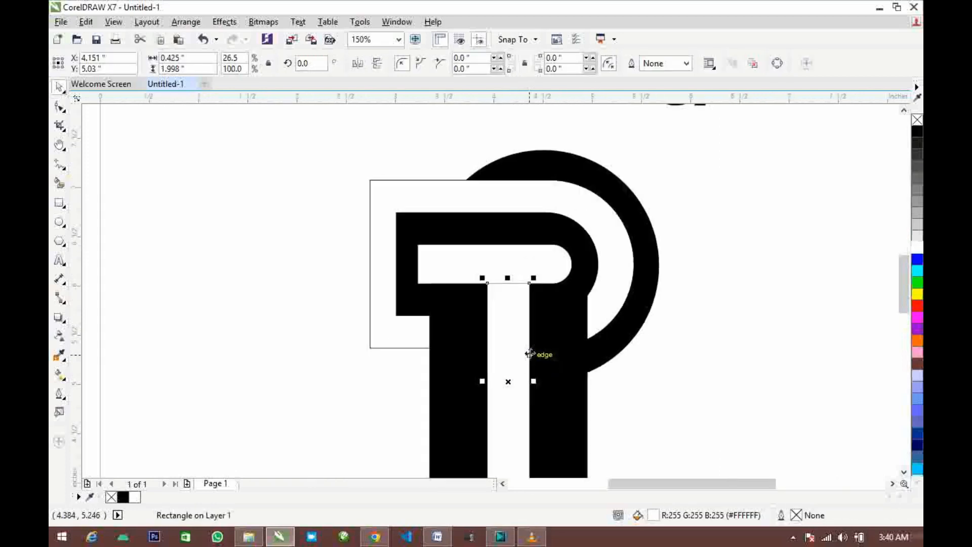
{"action": "scroll", "coordinate": [595, 430], "scroll_direction": "down", "scroll_amount": 1}
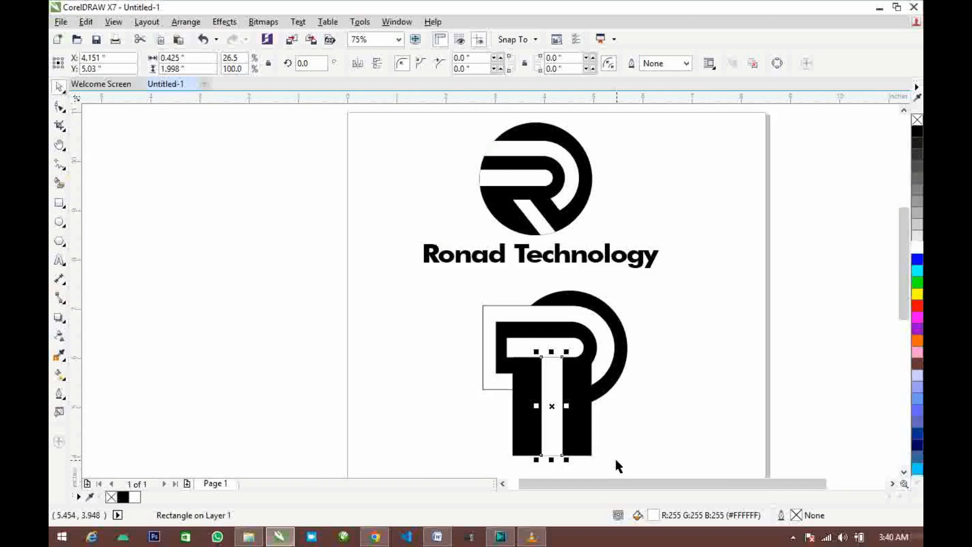
{"action": "left_click", "coordinate": [577, 386], "text": "shift"}
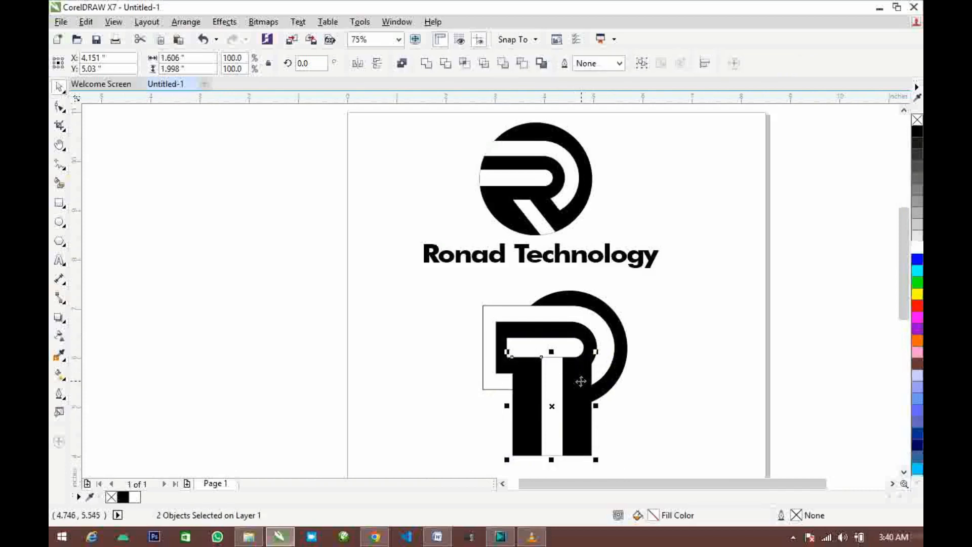
{"action": "left_click", "coordinate": [578, 391]}
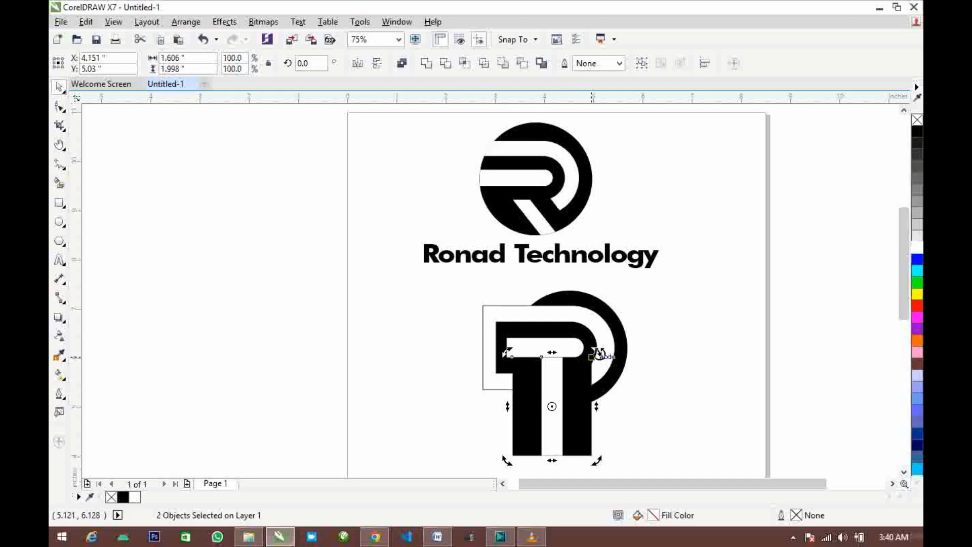
{"action": "left_click_drag", "start_coordinate": [598, 353], "coordinate": [566, 340]}
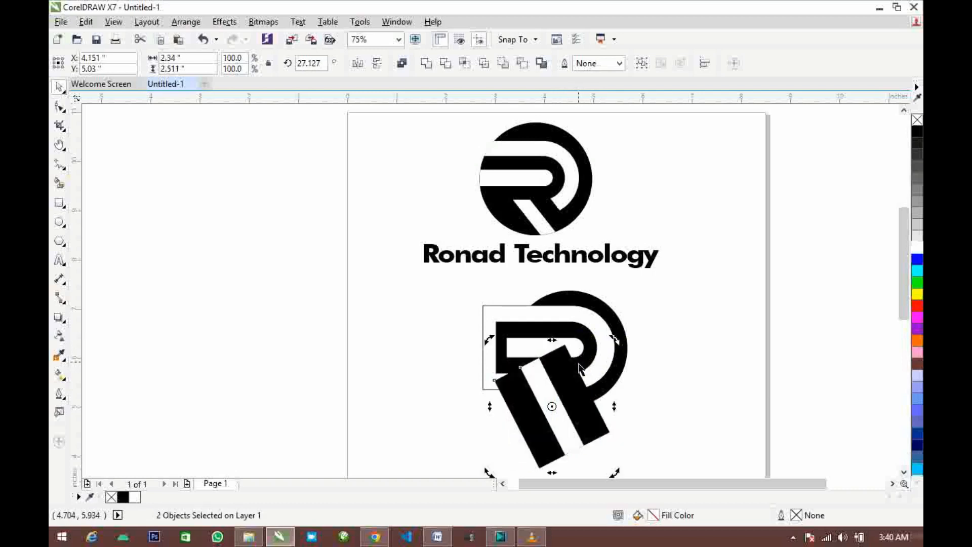
Rotate the striped leg to about 31.9 degrees and PowerClip the three rounded rectangles and the leg inside the black circle.
{"action": "left_click_drag", "start_coordinate": [613, 340], "coordinate": [609, 344]}
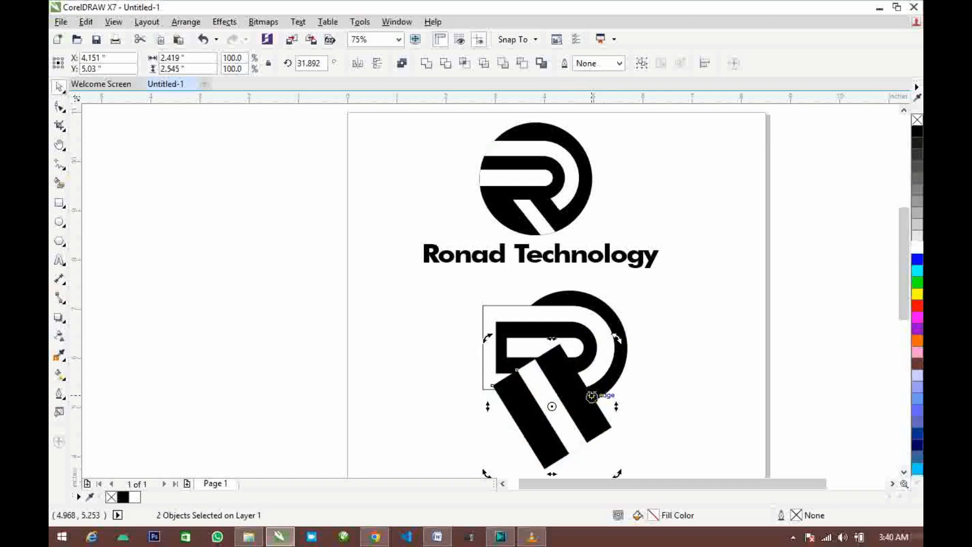
{"action": "left_click", "coordinate": [595, 383]}
{"action": "left_click_drag", "start_coordinate": [616, 462], "coordinate": [513, 349]}
{"action": "left_click_drag", "start_coordinate": [613, 475], "coordinate": [454, 275]}
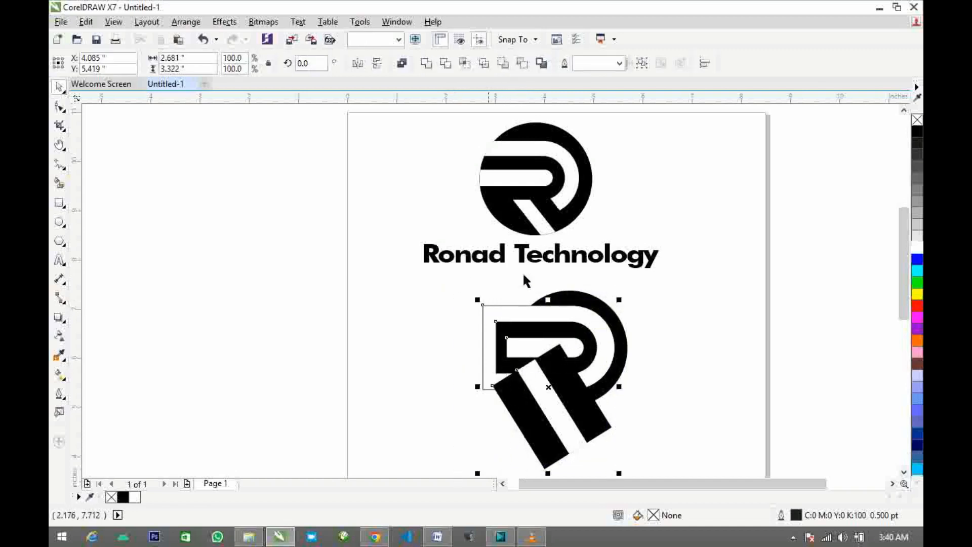
{"action": "right_click", "coordinate": [605, 341]}
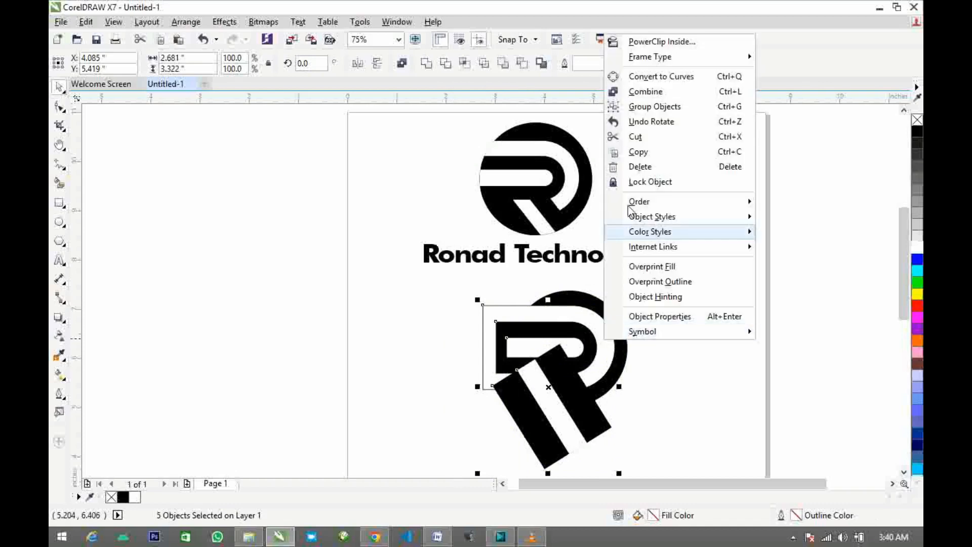
{"action": "left_click", "coordinate": [661, 43]}
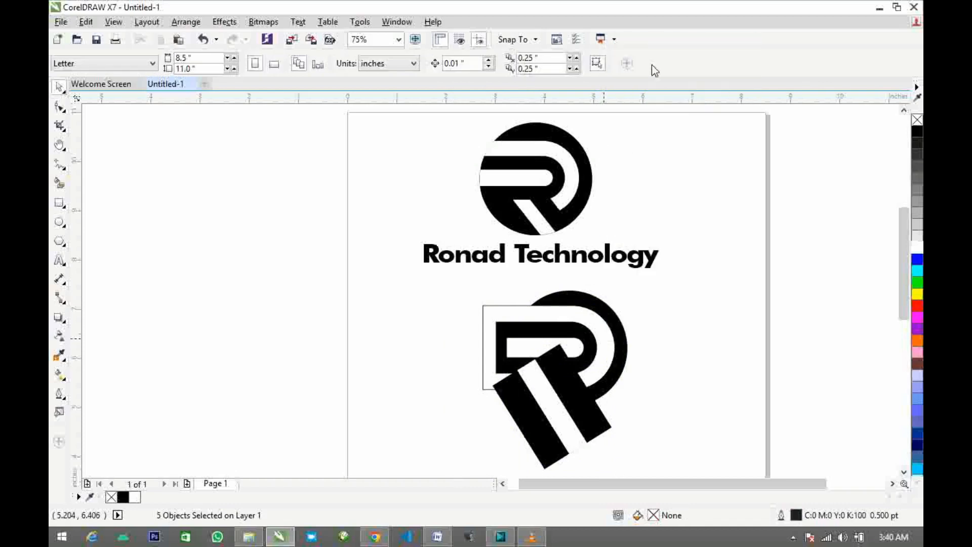
{"action": "left_click", "coordinate": [614, 334]}
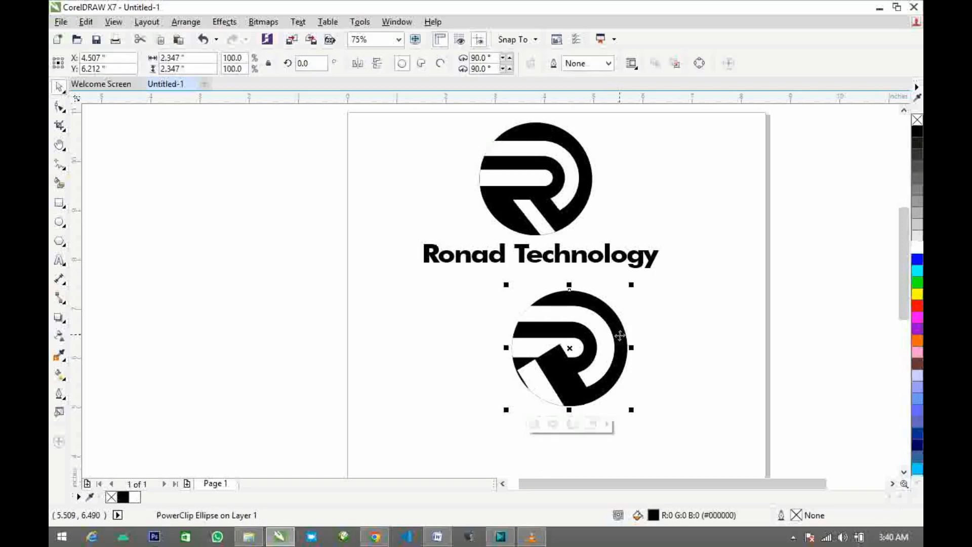
Open the black circle's PowerClip contents for editing.
{"action": "scroll", "coordinate": [554, 365], "scroll_direction": "up", "scroll_amount": 1}
{"action": "scroll", "coordinate": [571, 391], "scroll_direction": "down", "scroll_amount": 1}
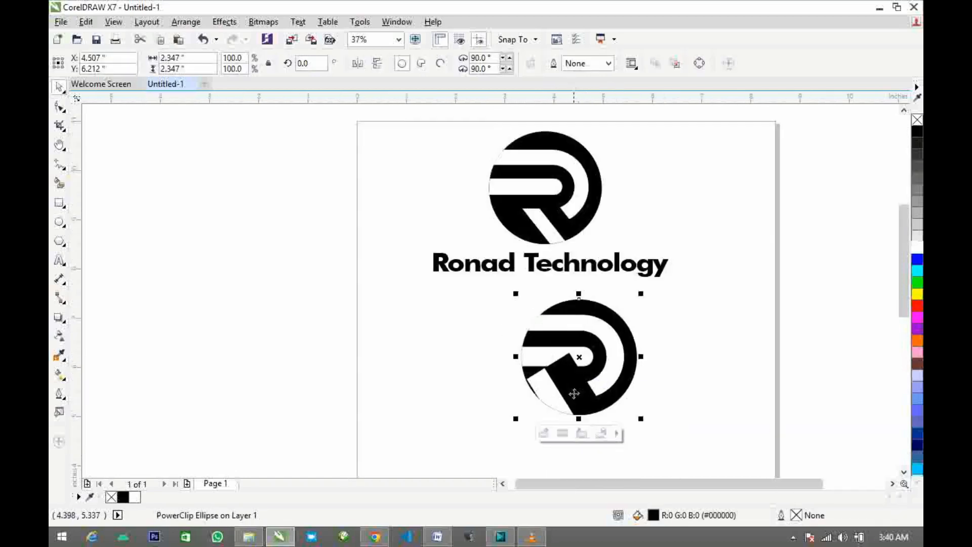
{"action": "scroll", "coordinate": [560, 395], "scroll_direction": "up", "scroll_amount": 1}
{"action": "double_click", "coordinate": [569, 388]}
Try moving the black leg rectangle about 0.18 inches right without its white stripe, and undo the move.
{"action": "left_click", "coordinate": [573, 401]}
{"action": "scroll", "coordinate": [573, 401], "scroll_direction": "down", "scroll_amount": 1}
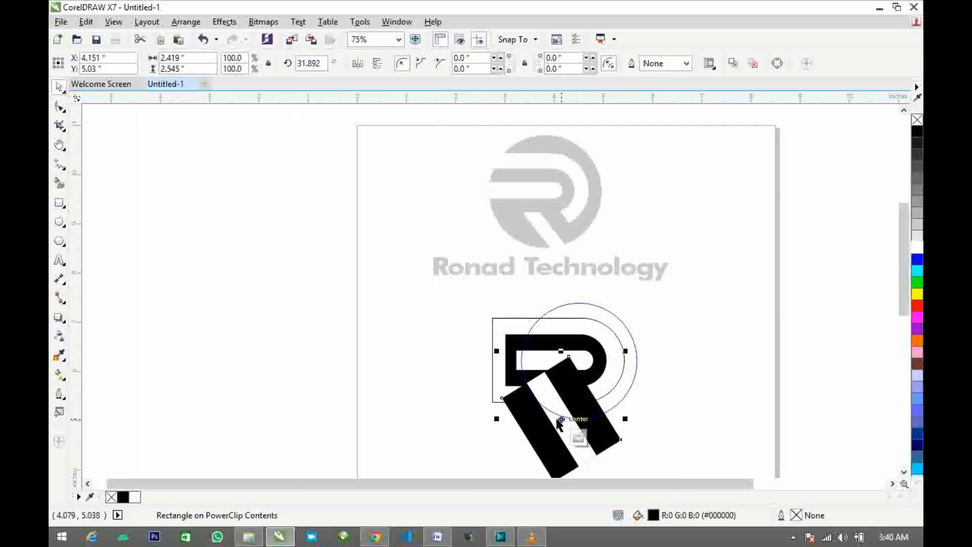
{"action": "scroll", "coordinate": [555, 418], "scroll_direction": "up", "scroll_amount": 1}
{"action": "left_click_drag", "start_coordinate": [520, 418], "coordinate": [538, 415]}
{"action": "scroll", "coordinate": [554, 393], "scroll_direction": "down", "scroll_amount": 1}
{"action": "scroll", "coordinate": [558, 393], "scroll_direction": "up", "scroll_amount": 1}
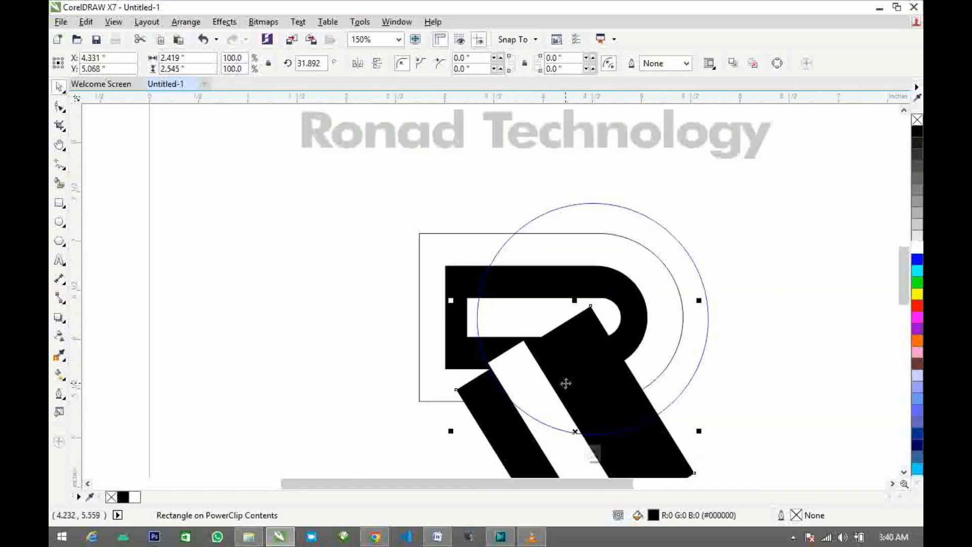
{"action": "left_click", "coordinate": [546, 396]}
{"action": "left_click", "coordinate": [549, 389]}
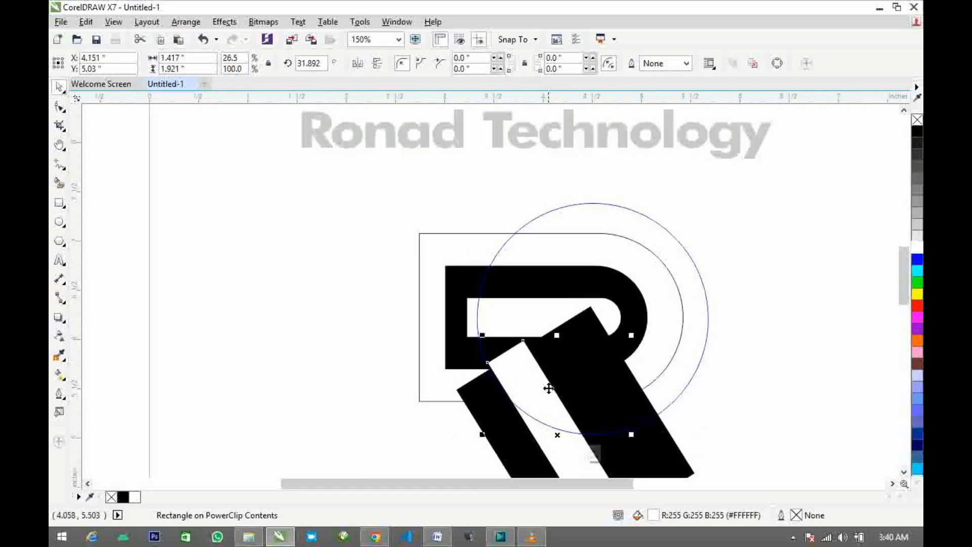
{"action": "key", "text": "ctrl+z"}
{"action": "scroll", "coordinate": [536, 392], "scroll_direction": "down", "scroll_amount": 1}
{"action": "scroll", "coordinate": [536, 391], "scroll_direction": "up", "scroll_amount": 1}
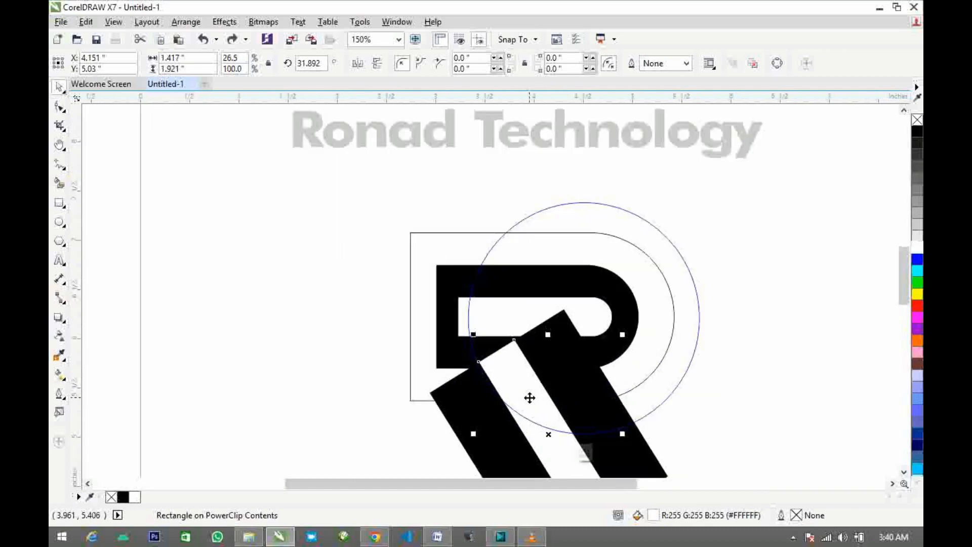
PowerClip the white stripe inside the slanted black leg rectangle.
{"action": "right_click", "coordinate": [529, 397]}
{"action": "key", "text": "Escape"}
{"action": "right_click", "coordinate": [520, 390]}
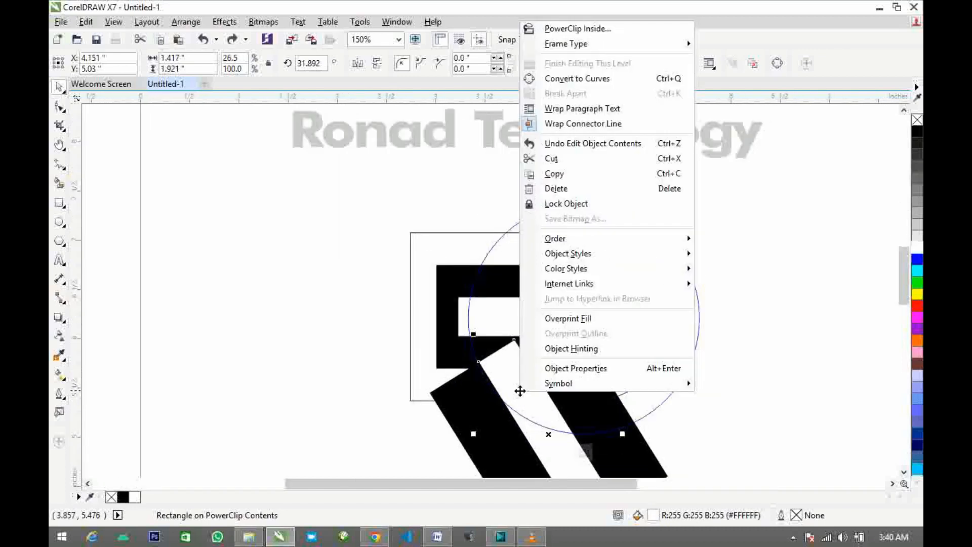
{"action": "left_click", "coordinate": [569, 30]}
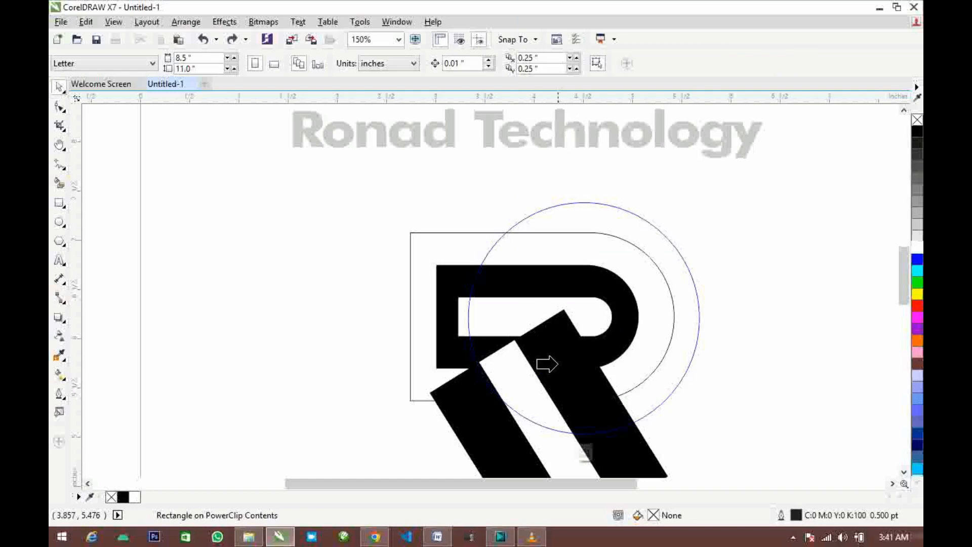
{"action": "left_click", "coordinate": [562, 379]}
Move the black leg with its clipped stripe about 0.17 inches right and 0.02 inches up.
{"action": "left_click", "coordinate": [560, 377]}
{"action": "left_click", "coordinate": [542, 378]}
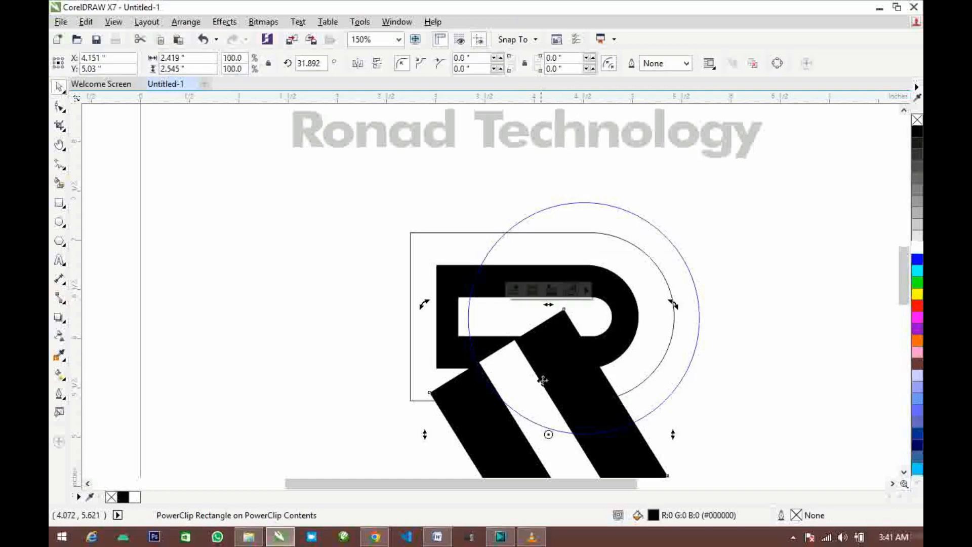
{"action": "scroll", "coordinate": [542, 382], "scroll_direction": "down", "scroll_amount": 1}
{"action": "scroll", "coordinate": [535, 398], "scroll_direction": "up", "scroll_amount": 1}
{"action": "left_click_drag", "start_coordinate": [534, 401], "coordinate": [553, 400]}
{"action": "scroll", "coordinate": [569, 390], "scroll_direction": "down", "scroll_amount": 1}
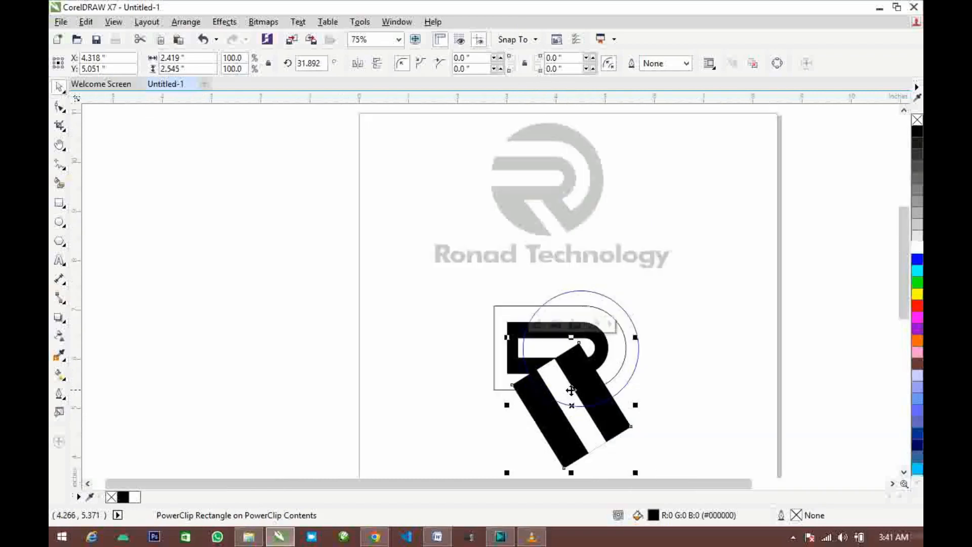
Open the leg's PowerClip contents and convert the white stripe rectangle to curves.
{"action": "scroll", "coordinate": [546, 399], "scroll_direction": "up", "scroll_amount": 1}
{"action": "double_click", "coordinate": [546, 399]}
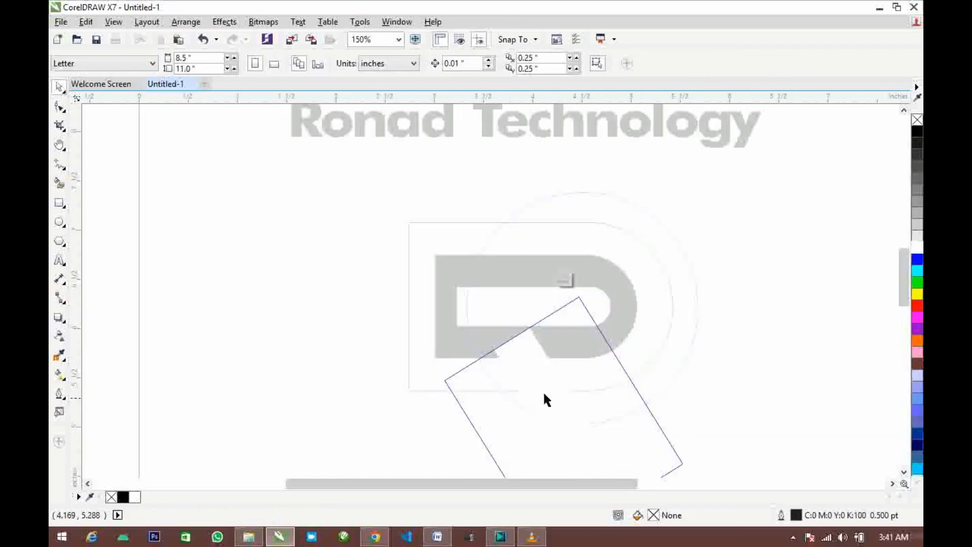
{"action": "left_click", "coordinate": [550, 394]}
{"action": "scroll", "coordinate": [551, 395], "scroll_direction": "up", "scroll_amount": 1}
{"action": "scroll", "coordinate": [835, 303], "scroll_direction": "down", "scroll_amount": 2}
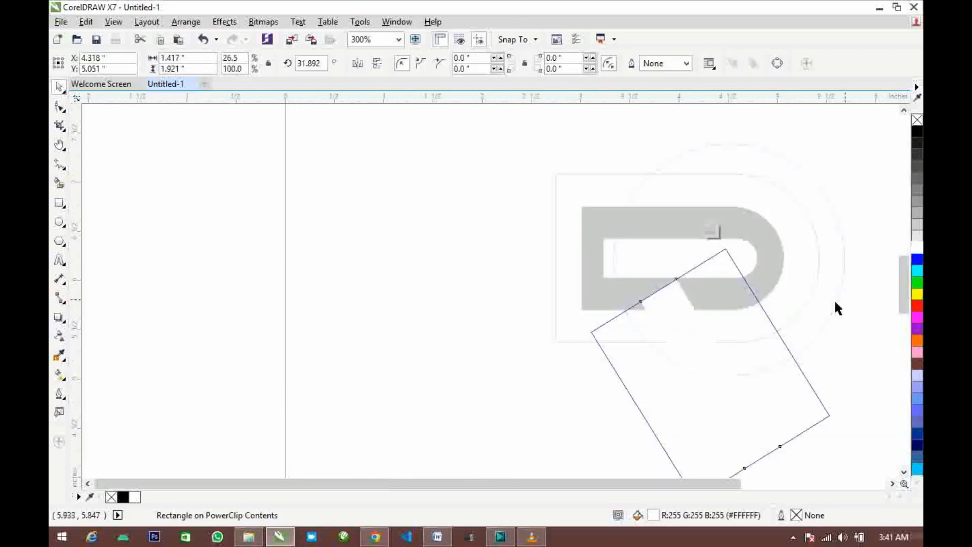
{"action": "scroll", "coordinate": [739, 314], "scroll_direction": "up", "scroll_amount": 1}
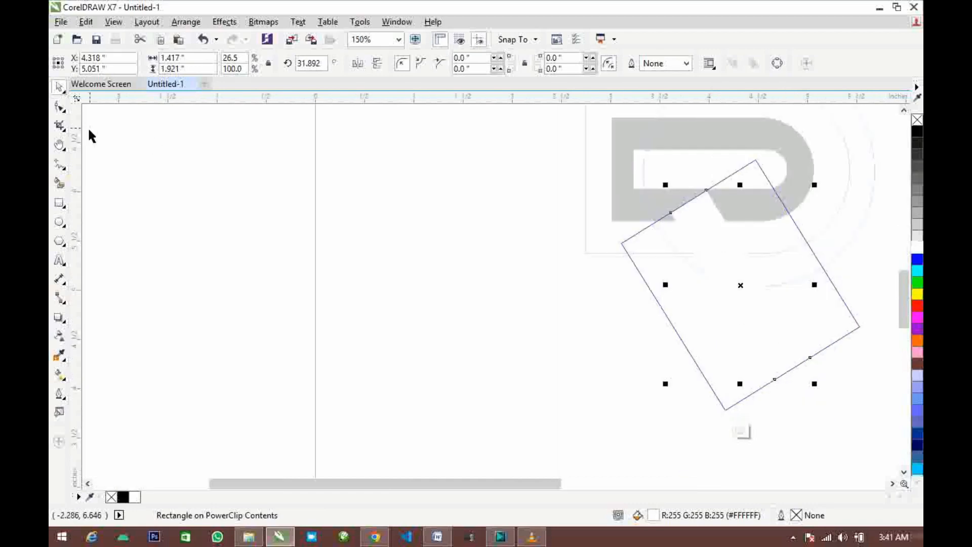
{"action": "right_click", "coordinate": [703, 226]}
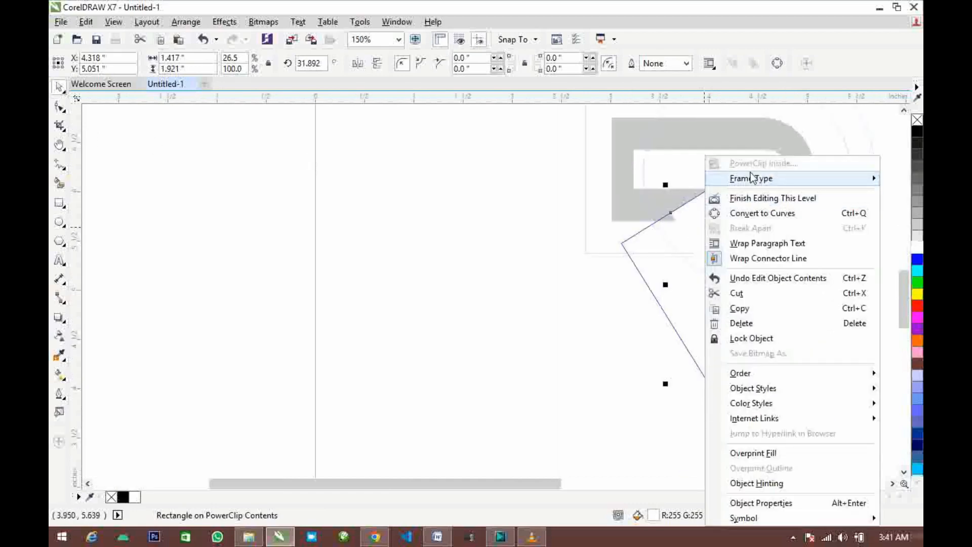
{"action": "key", "text": "ctrl+q"}
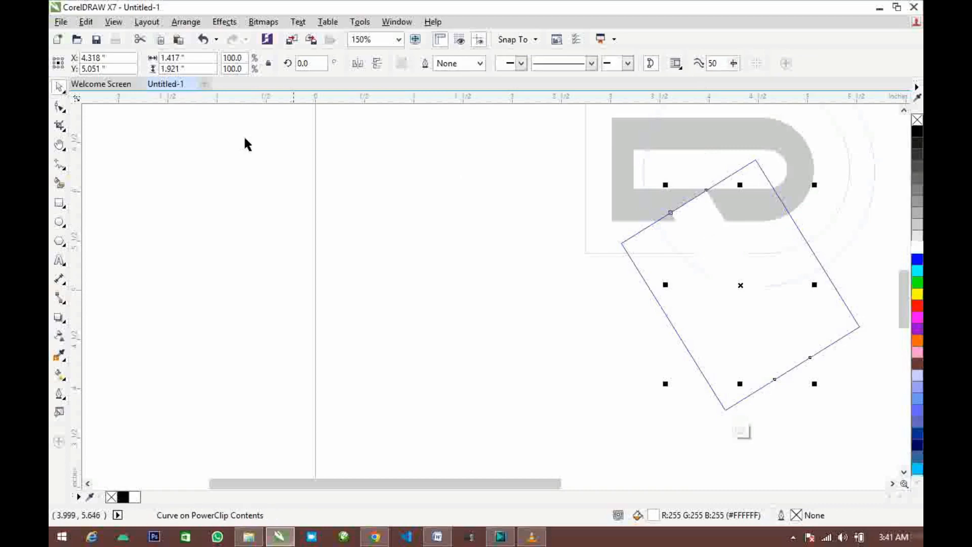
Stretch the white stripe's end nodes outward past the leg's edges, making the stripe about 1.54 by 2.08 inches overall.
{"action": "left_click", "coordinate": [63, 105]}
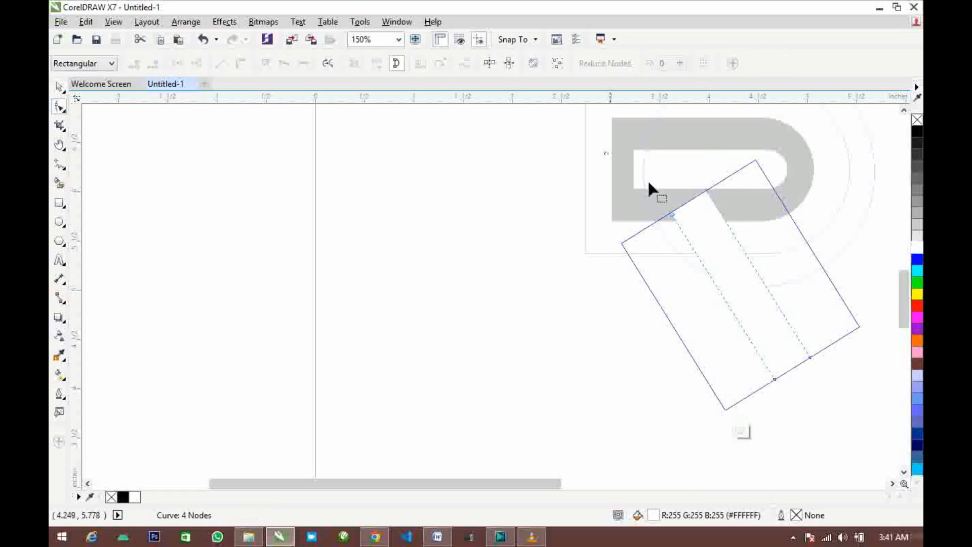
{"action": "left_click", "coordinate": [706, 190]}
{"action": "scroll", "coordinate": [706, 189], "scroll_direction": "up", "scroll_amount": 2}
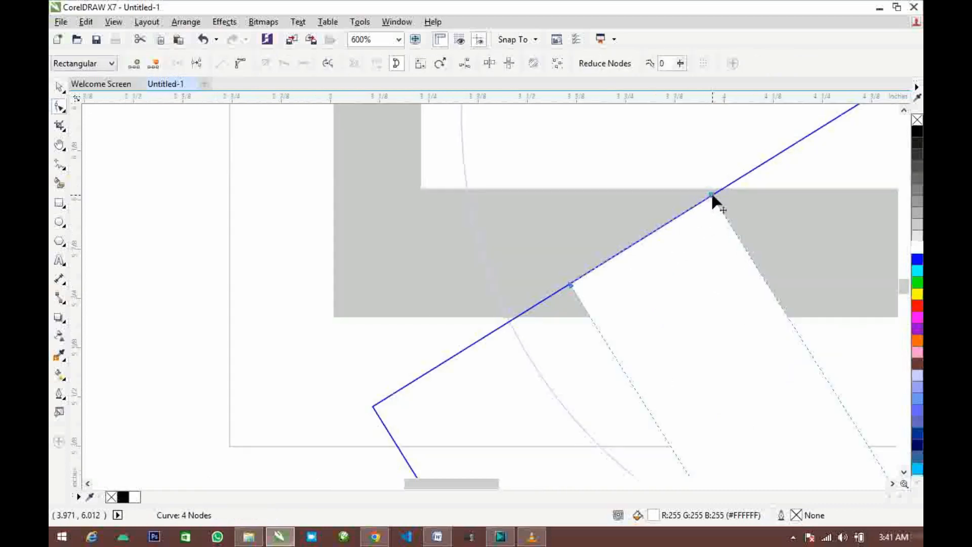
{"action": "left_click_drag", "start_coordinate": [711, 195], "coordinate": [697, 169]}
{"action": "scroll", "coordinate": [742, 221], "scroll_direction": "down", "scroll_amount": 2}
{"action": "scroll", "coordinate": [759, 235], "scroll_direction": "up", "scroll_amount": 2}
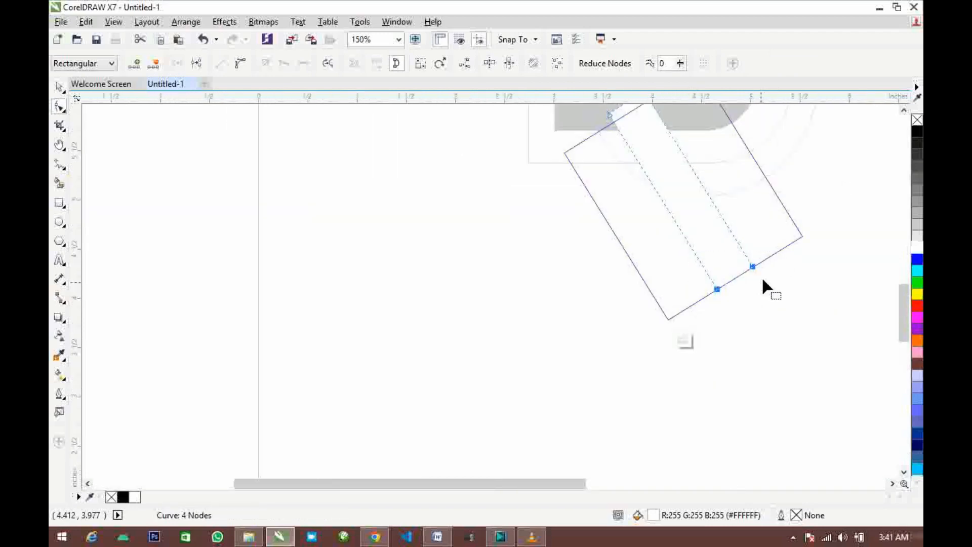
{"action": "scroll", "coordinate": [757, 271], "scroll_direction": "up", "scroll_amount": 3}
{"action": "left_click_drag", "start_coordinate": [720, 249], "coordinate": [739, 264]}
{"action": "scroll", "coordinate": [744, 270], "scroll_direction": "down", "scroll_amount": 1}
{"action": "scroll", "coordinate": [738, 258], "scroll_direction": "down", "scroll_amount": 2}
{"action": "key", "text": "space"}
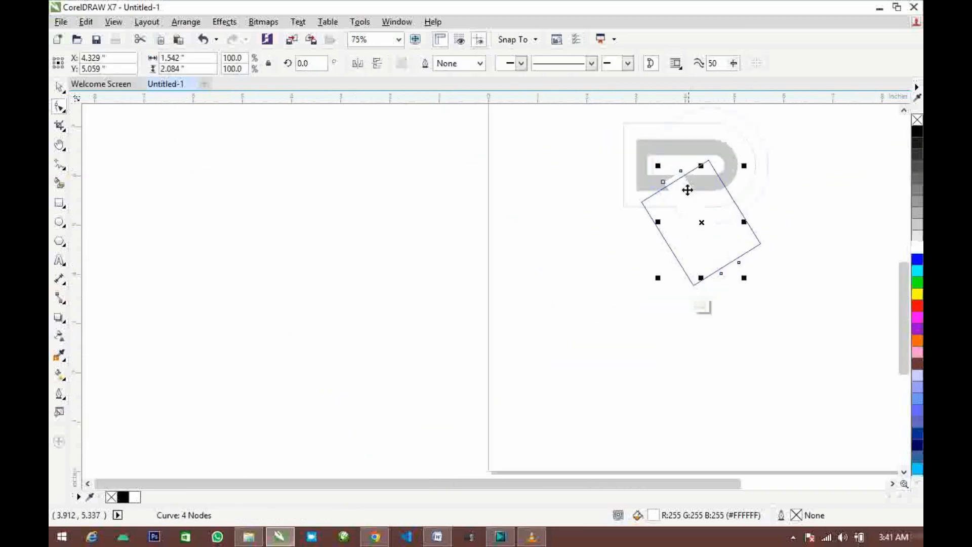
Move the white stripe right within the leg so the right black band is narrower, and finish editing the leg's contents.
{"action": "left_click_drag", "start_coordinate": [684, 184], "coordinate": [720, 196]}
{"action": "scroll", "coordinate": [682, 178], "scroll_direction": "up", "scroll_amount": 2}
{"action": "scroll", "coordinate": [712, 207], "scroll_direction": "down", "scroll_amount": 2}
{"action": "scroll", "coordinate": [713, 211], "scroll_direction": "up", "scroll_amount": 2}
{"action": "scroll", "coordinate": [721, 196], "scroll_direction": "down", "scroll_amount": 2}
{"action": "left_click", "coordinate": [637, 245], "text": "ctrl"}
{"action": "scroll", "coordinate": [754, 209], "scroll_direction": "up", "scroll_amount": 1}
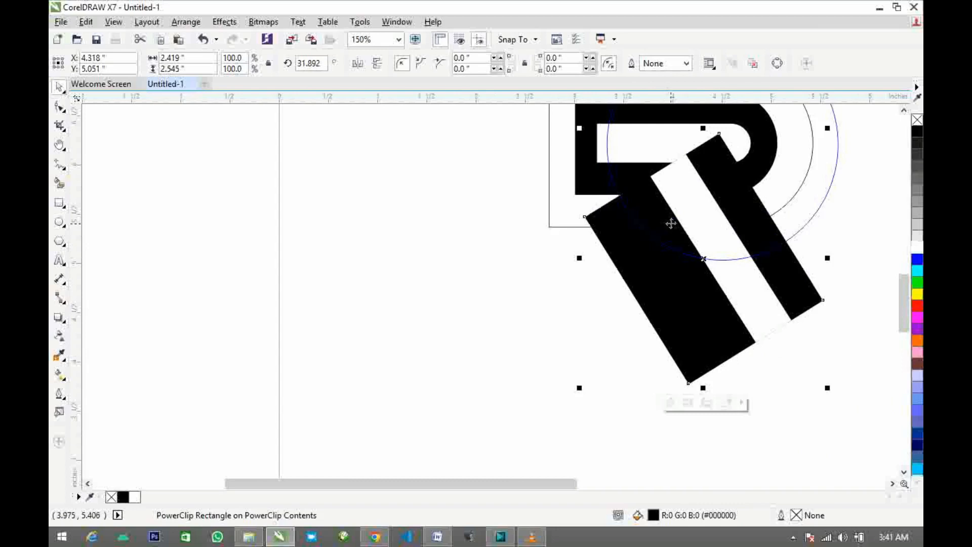
Reopen the leg's contents, shift the white stripe slightly further right to about X 4.60 inches, and finish editing.
{"action": "scroll", "coordinate": [671, 223], "scroll_direction": "down", "scroll_amount": 1}
{"action": "scroll", "coordinate": [699, 206], "scroll_direction": "down", "scroll_amount": 2}
{"action": "scroll", "coordinate": [710, 187], "scroll_direction": "up", "scroll_amount": 2}
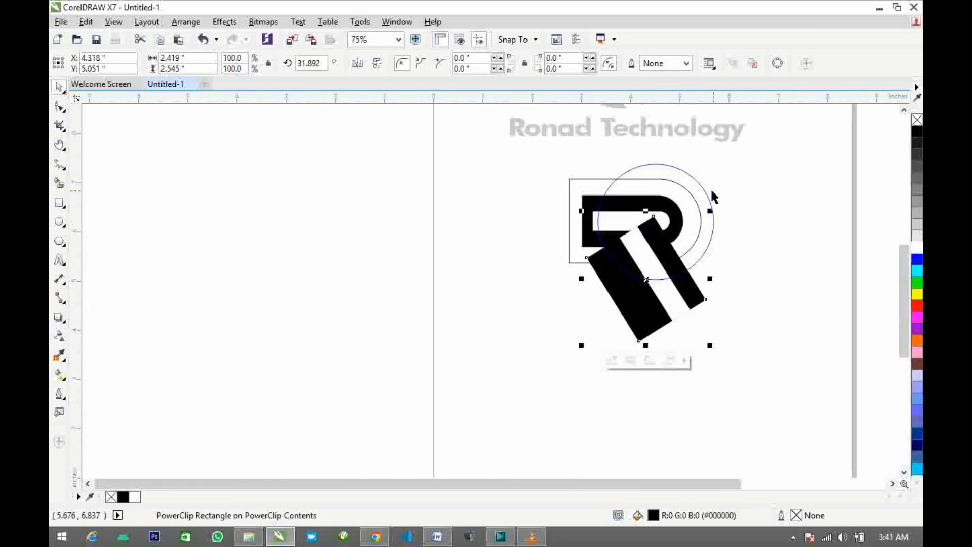
{"action": "scroll", "coordinate": [672, 177], "scroll_direction": "down", "scroll_amount": 1}
{"action": "scroll", "coordinate": [671, 175], "scroll_direction": "up", "scroll_amount": 1}
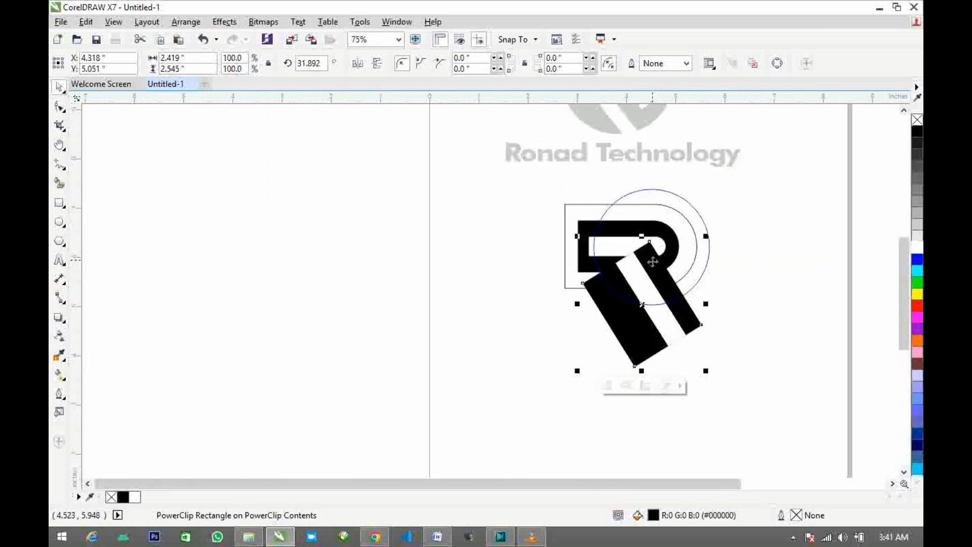
{"action": "scroll", "coordinate": [653, 261], "scroll_direction": "up", "scroll_amount": 1}
{"action": "left_click", "coordinate": [628, 306], "text": "ctrl"}
{"action": "left_click", "coordinate": [629, 309]}
{"action": "left_click", "coordinate": [631, 309]}
{"action": "left_click_drag", "start_coordinate": [626, 302], "coordinate": [636, 302]}
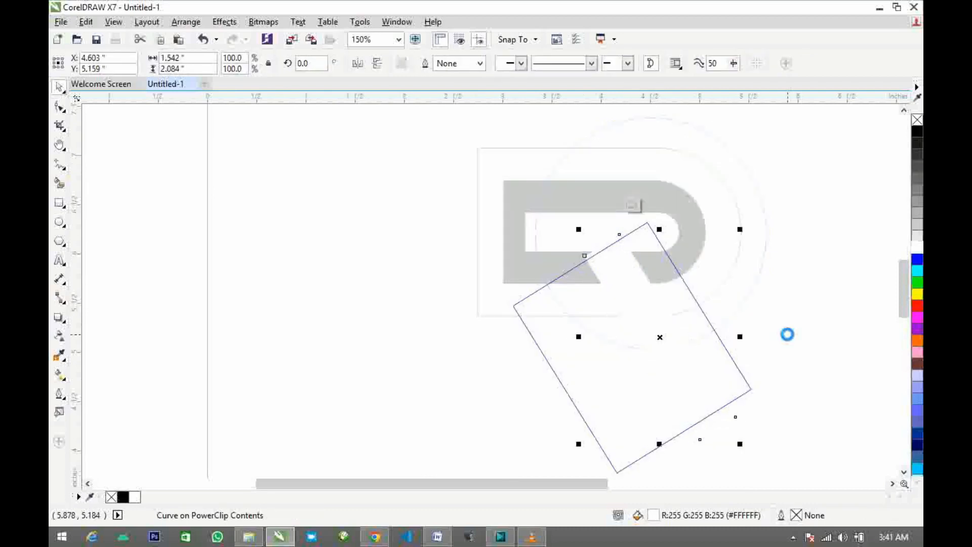
{"action": "left_click", "coordinate": [590, 253]}
Bring the black rounded rectangle and its inner white bar in front of the slanted leg.
{"action": "scroll", "coordinate": [580, 251], "scroll_direction": "down", "scroll_amount": 1}
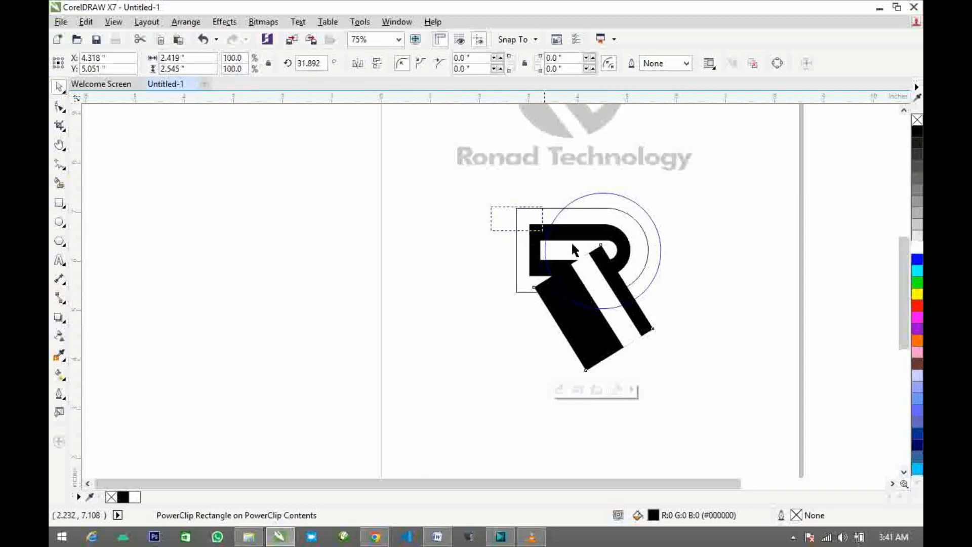
{"action": "left_click_drag", "start_coordinate": [573, 248], "coordinate": [639, 281]}
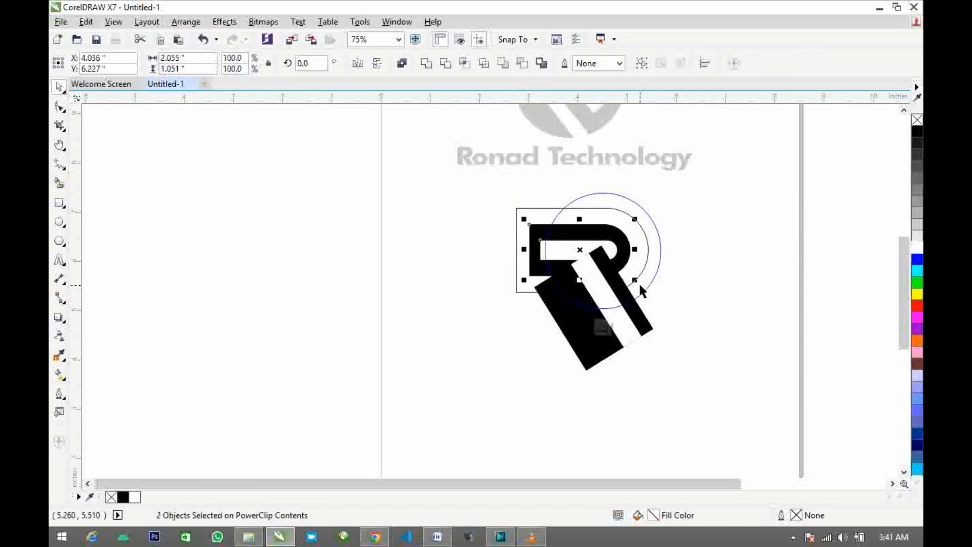
{"action": "scroll", "coordinate": [639, 275], "scroll_direction": "down", "scroll_amount": 1}
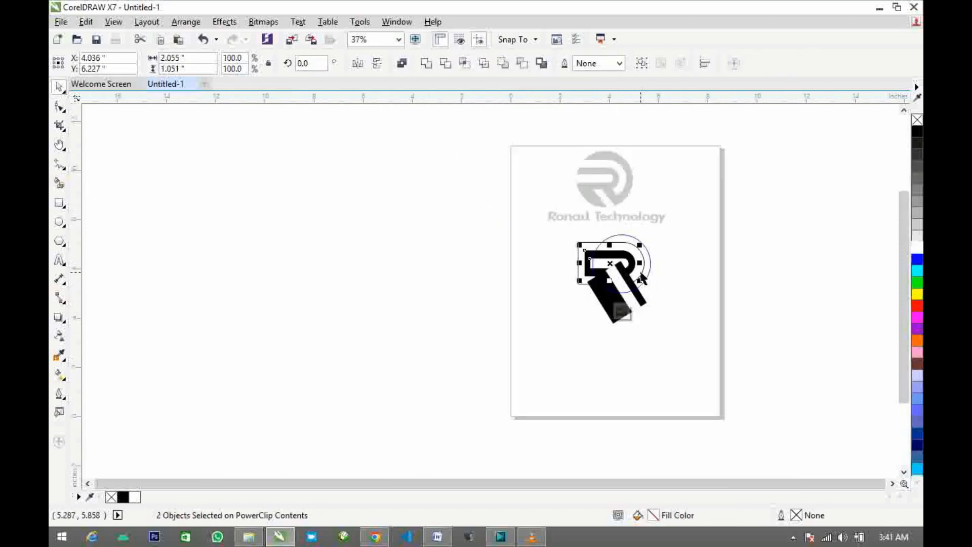
{"action": "scroll", "coordinate": [647, 262], "scroll_direction": "up", "scroll_amount": 1}
{"action": "left_click", "coordinate": [640, 262]}
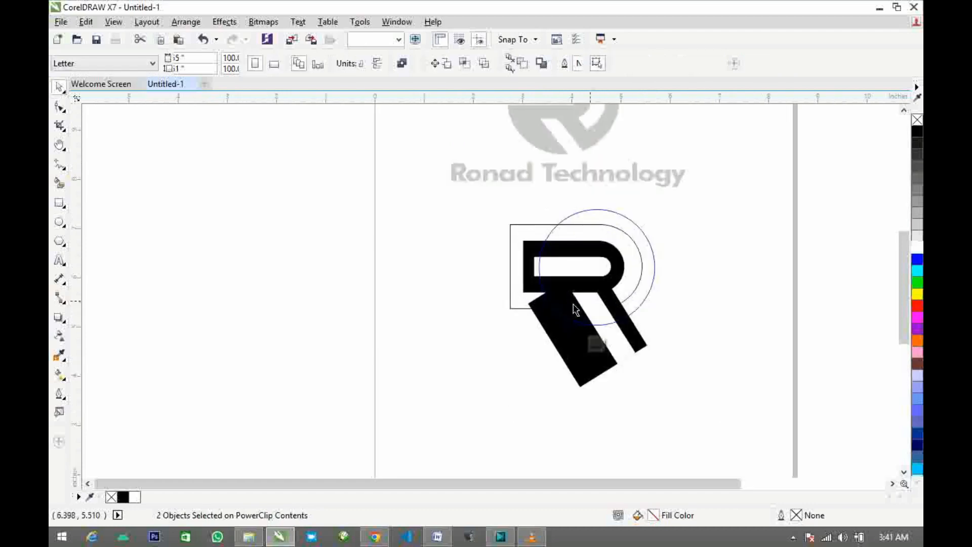
Remove the outline from the large outer white rounded rectangle.
{"action": "scroll", "coordinate": [560, 290], "scroll_direction": "up", "scroll_amount": 1}
{"action": "left_click", "coordinate": [513, 171]}
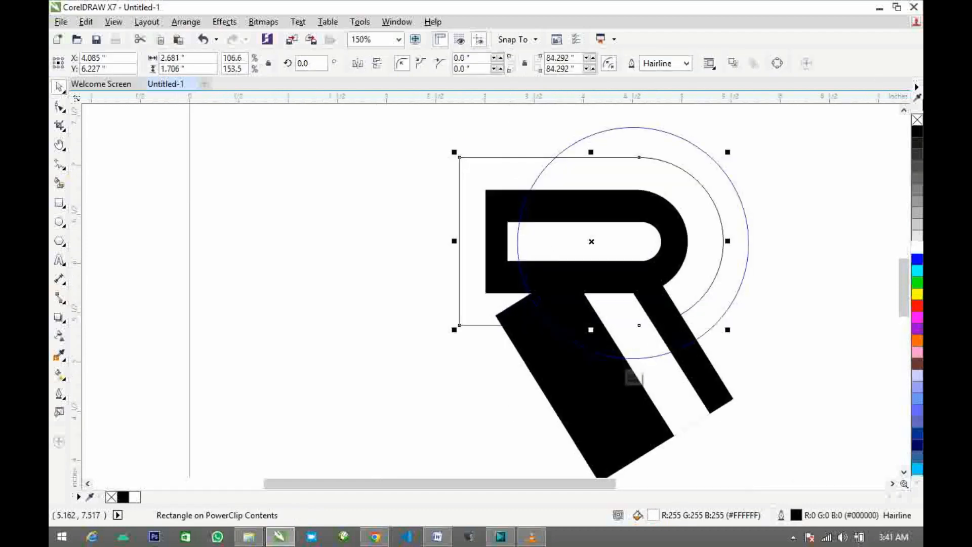
{"action": "right_click", "coordinate": [916, 120]}
Convert the slanted black leg rectangle to curves.
{"action": "left_click", "coordinate": [622, 329]}
{"action": "left_click", "coordinate": [532, 327]}
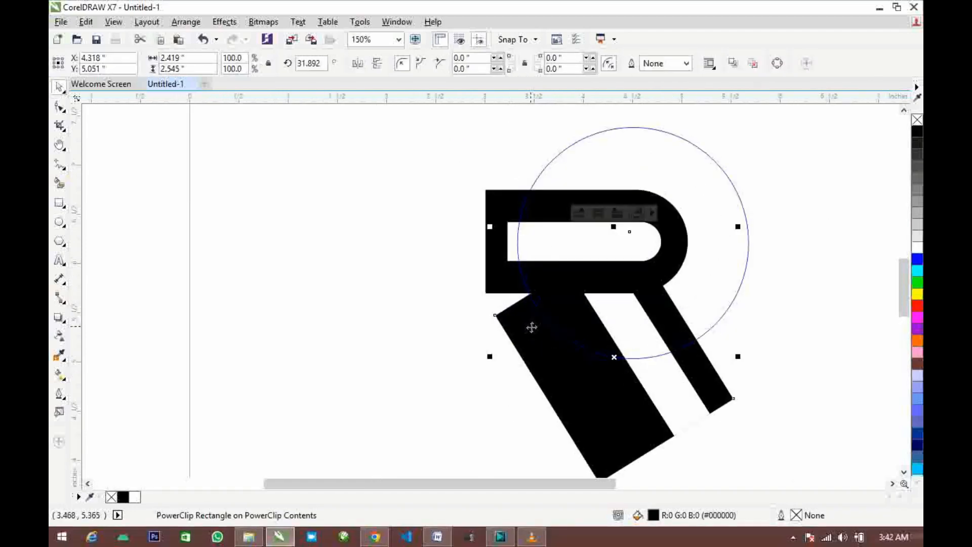
{"action": "right_click", "coordinate": [532, 327]}
{"action": "mouse_move", "coordinate": [565, 172]}
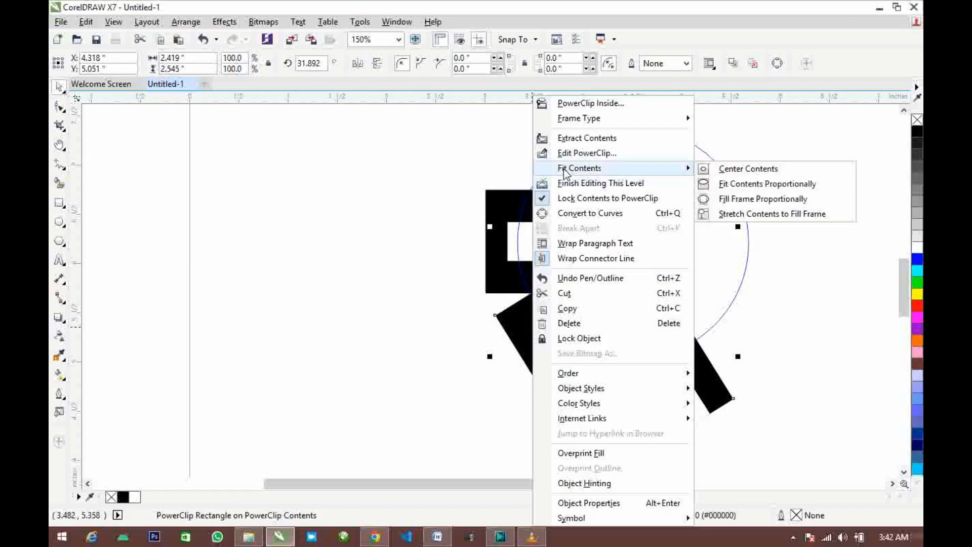
{"action": "left_click", "coordinate": [584, 215]}
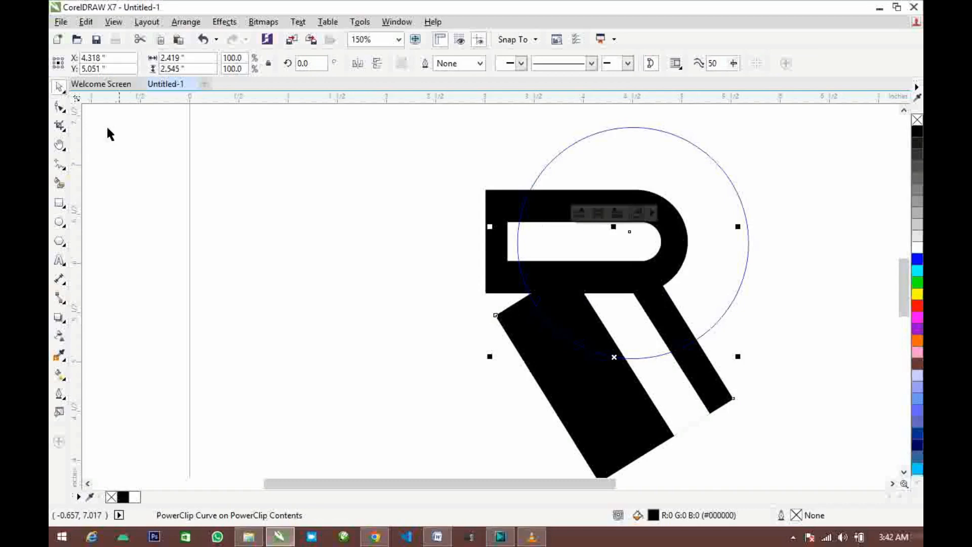
Move the slanted leg curve's upper-left corner node up behind the black rounded rectangle and finish editing the circle's contents.
{"action": "left_click", "coordinate": [60, 108]}
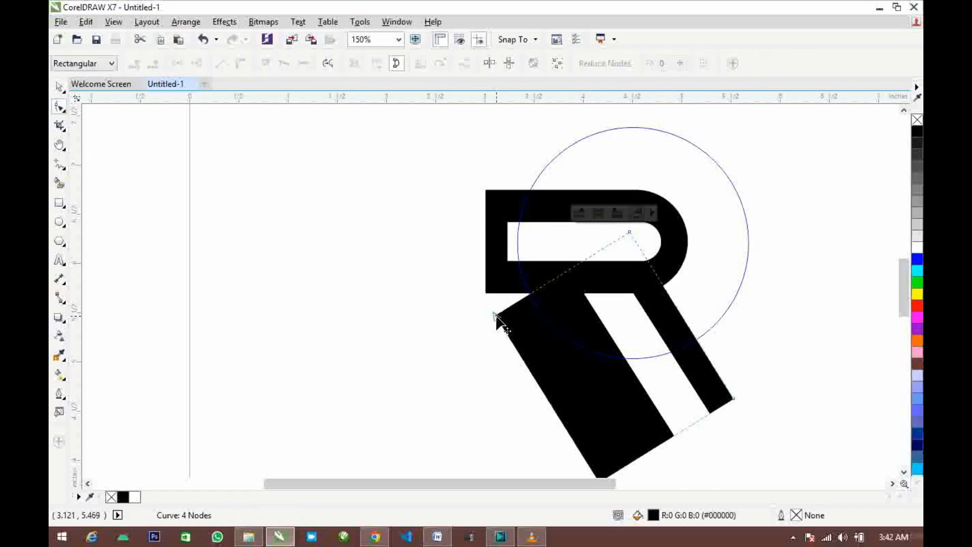
{"action": "left_click_drag", "start_coordinate": [496, 316], "coordinate": [501, 286]}
{"action": "key", "text": "space"}
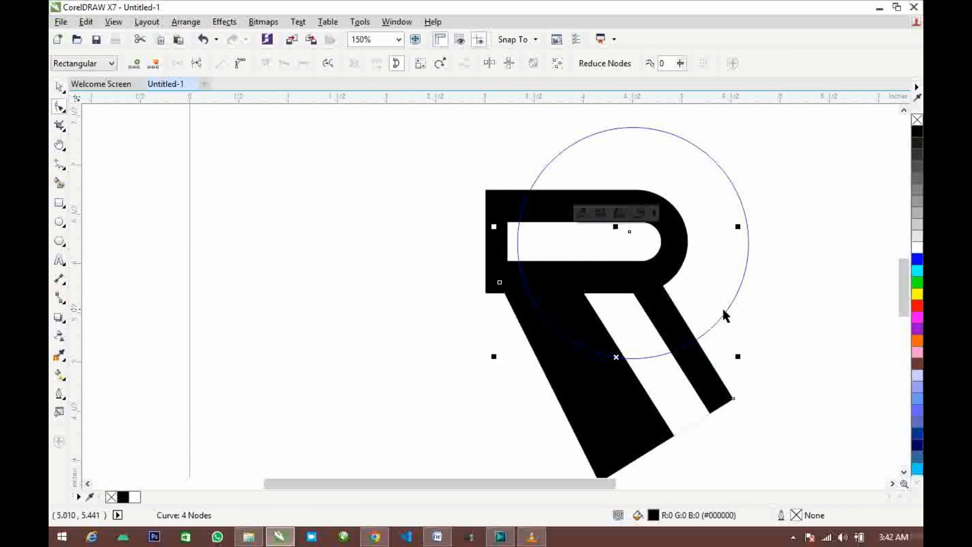
{"action": "left_click", "coordinate": [804, 363], "text": "ctrl"}
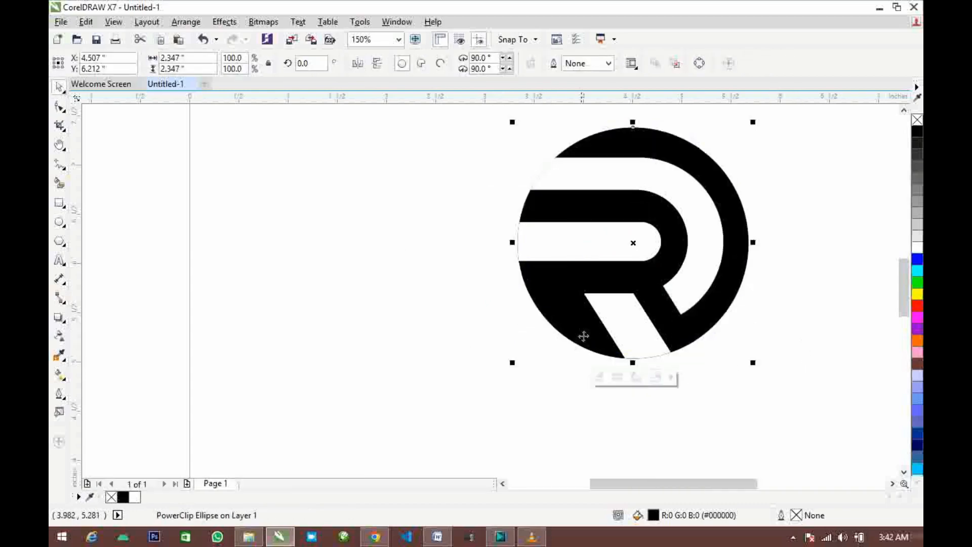
{"action": "scroll", "coordinate": [588, 334], "scroll_direction": "down", "scroll_amount": 2}
{"action": "scroll", "coordinate": [617, 321], "scroll_direction": "up", "scroll_amount": 2}
Reopen the lower circle's PowerClip contents and the leg's nested contents, and select the white stripe.
{"action": "left_click", "coordinate": [587, 358], "text": "ctrl"}
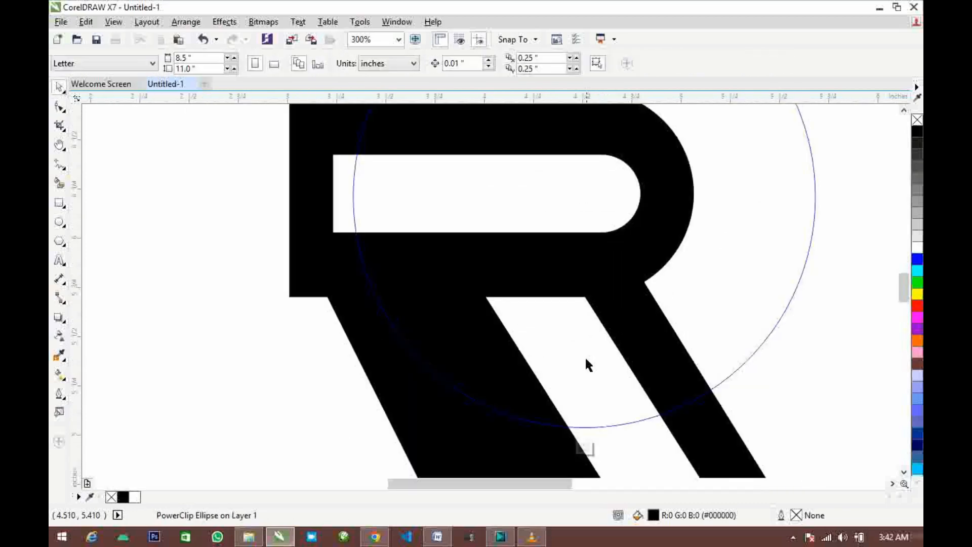
{"action": "scroll", "coordinate": [591, 357], "scroll_direction": "down", "scroll_amount": 2}
{"action": "scroll", "coordinate": [591, 362], "scroll_direction": "up", "scroll_amount": 2}
{"action": "left_click", "coordinate": [580, 347], "text": "ctrl"}
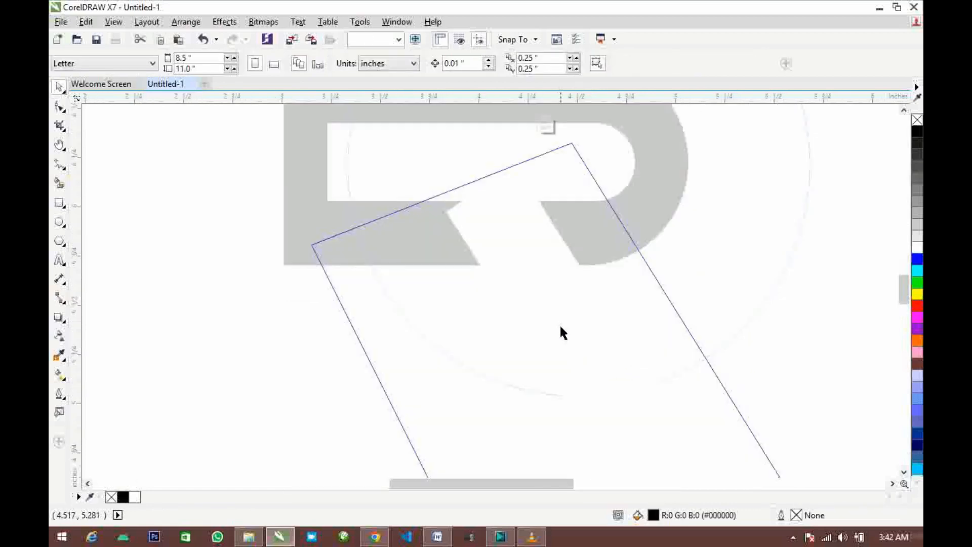
{"action": "left_click", "coordinate": [560, 324]}
{"action": "scroll", "coordinate": [512, 286], "scroll_direction": "down", "scroll_amount": 2}
{"action": "scroll", "coordinate": [538, 316], "scroll_direction": "up", "scroll_amount": 1}
Narrow the white stripe by shifting both nodes of its left edge toward the right edge, and finish editing both PowerClips.
{"action": "key", "text": "F10"}
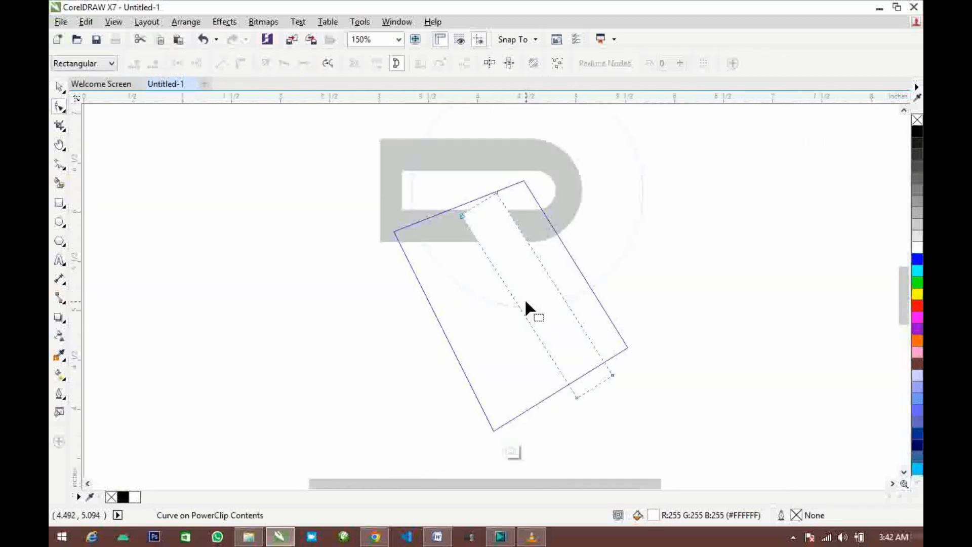
{"action": "left_click", "coordinate": [461, 217]}
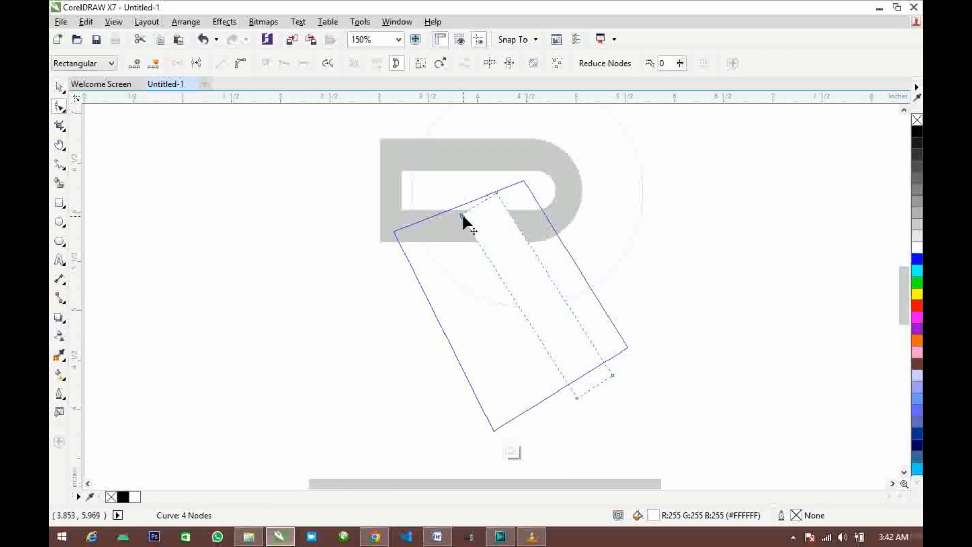
{"action": "left_click", "coordinate": [576, 398], "text": "shift"}
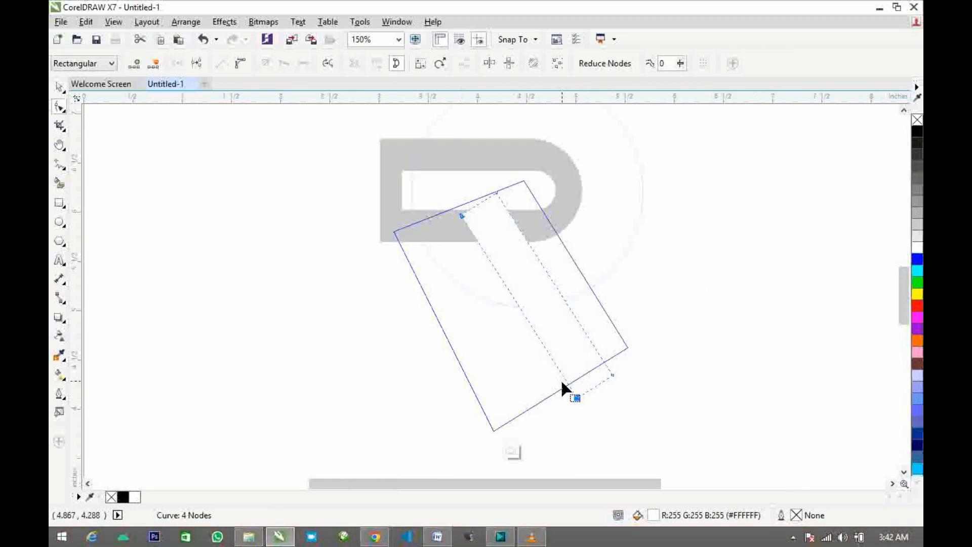
{"action": "scroll", "coordinate": [577, 400], "scroll_direction": "up", "scroll_amount": 2}
{"action": "left_click_drag", "start_coordinate": [576, 403], "coordinate": [633, 362]}
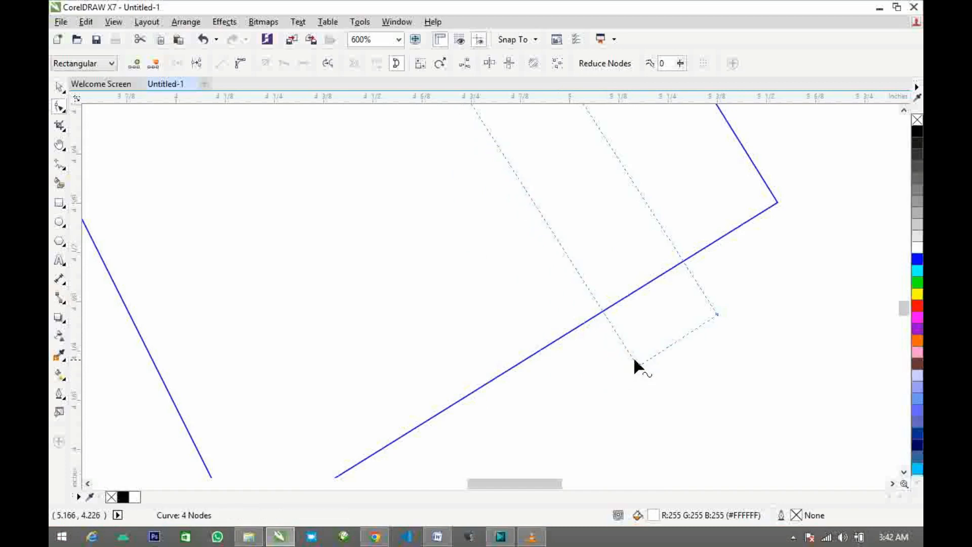
{"action": "scroll", "coordinate": [659, 319], "scroll_direction": "down", "scroll_amount": 3}
{"action": "key", "text": "space"}
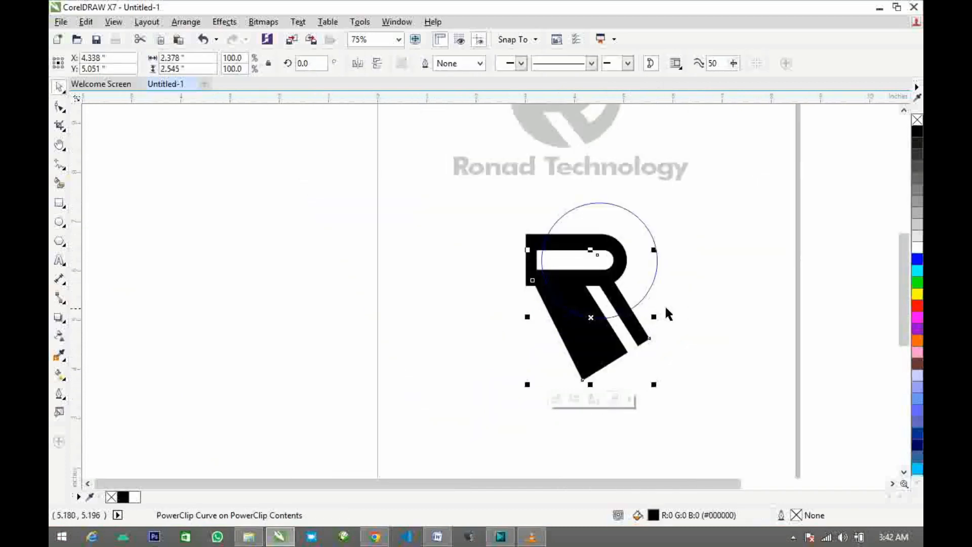
{"action": "left_click", "coordinate": [664, 306], "text": "ctrl"}
{"action": "scroll", "coordinate": [605, 294], "scroll_direction": "down", "scroll_amount": 1}
{"action": "scroll", "coordinate": [609, 291], "scroll_direction": "up", "scroll_amount": 2}
{"action": "scroll", "coordinate": [611, 292], "scroll_direction": "down", "scroll_amount": 1}
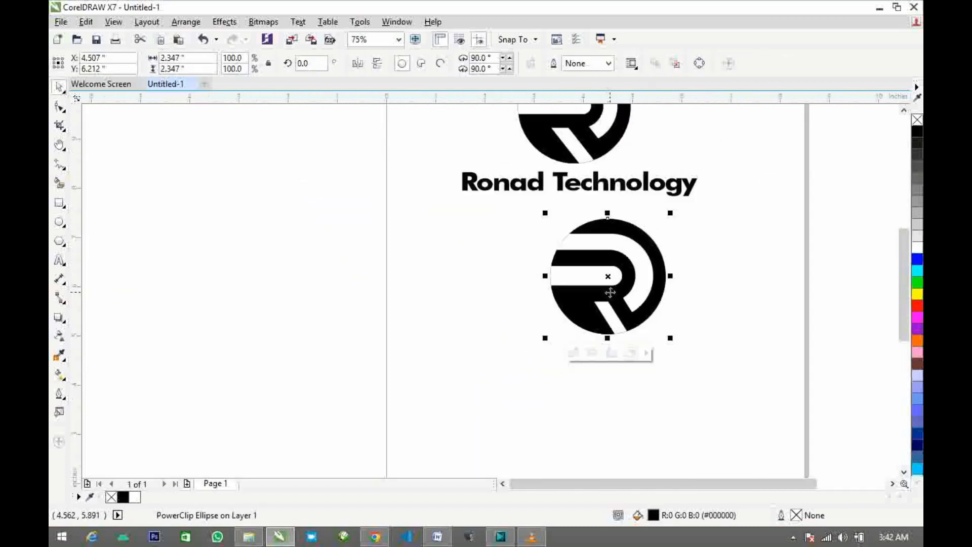
Place a copy of the "Ronad Technology" text beneath the recreated R emblem, centered at about X 4.53, Y 4.52 inches.
{"action": "scroll", "coordinate": [580, 234], "scroll_direction": "down", "scroll_amount": 2}
{"action": "scroll", "coordinate": [577, 238], "scroll_direction": "up", "scroll_amount": 2}
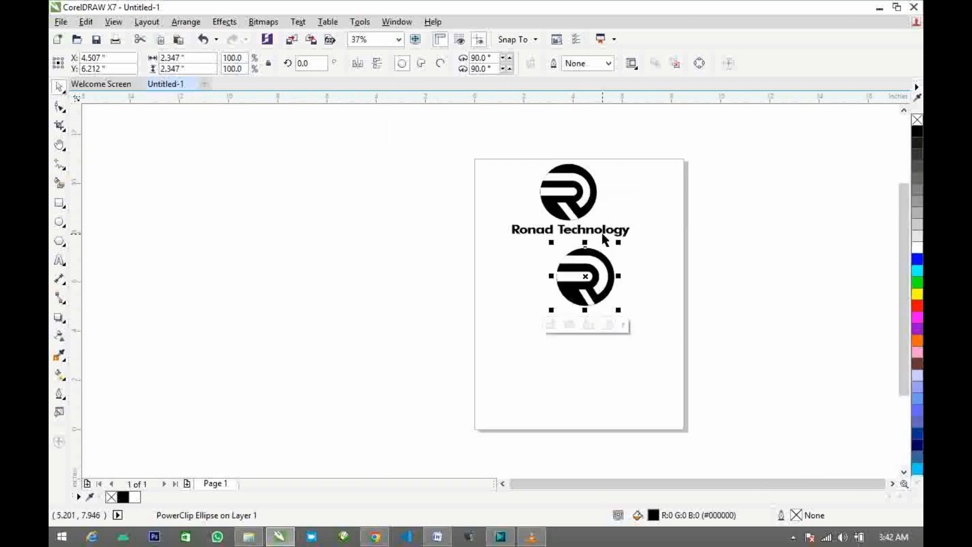
{"action": "left_click", "coordinate": [554, 224]}
{"action": "left_click_drag", "start_coordinate": [541, 226], "coordinate": [569, 401]}
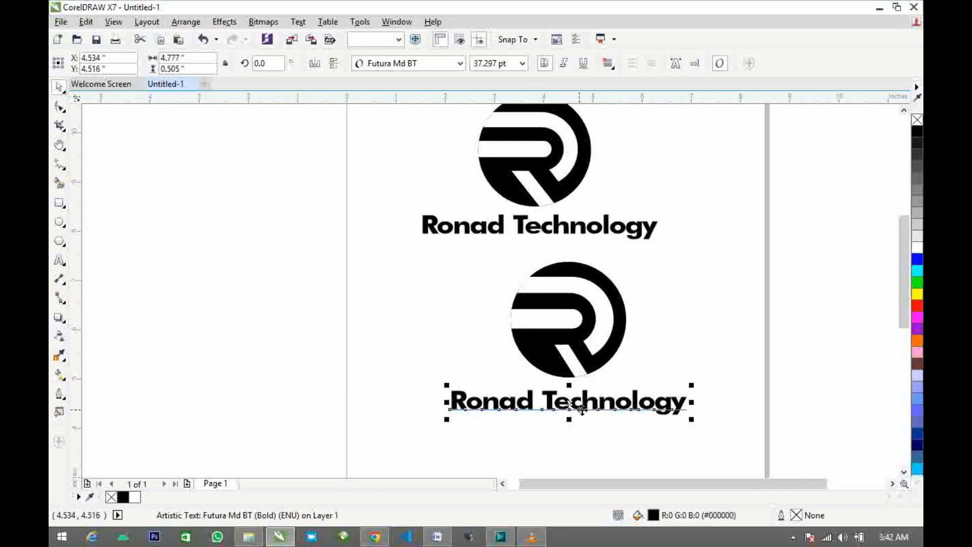
{"action": "left_click", "coordinate": [643, 423]}
Move the recreated emblem and its text together further below the original logo, to about X 4.06, Y 4.18 inches.
{"action": "left_click_drag", "start_coordinate": [714, 443], "coordinate": [417, 244]}
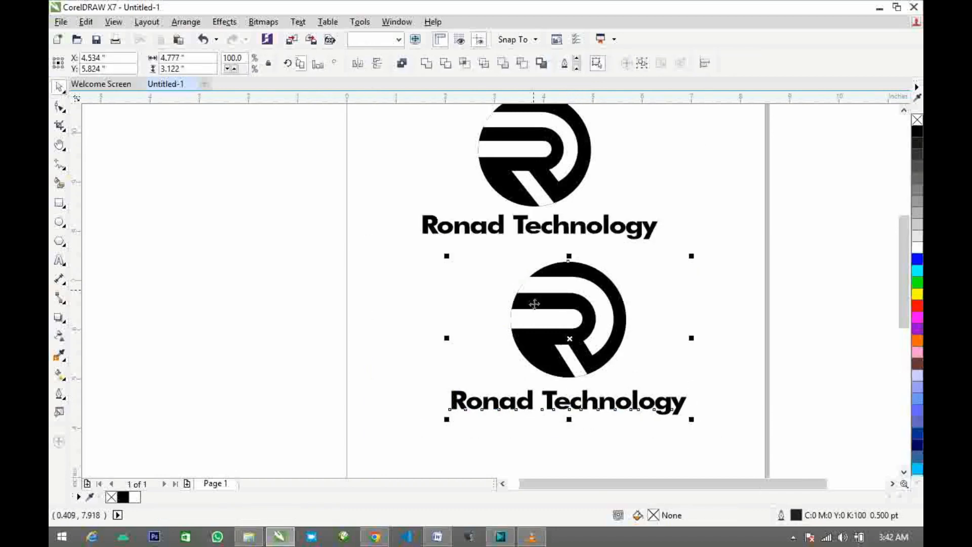
{"action": "scroll", "coordinate": [534, 303], "scroll_direction": "down", "scroll_amount": 1}
{"action": "left_click_drag", "start_coordinate": [548, 318], "coordinate": [536, 354]}
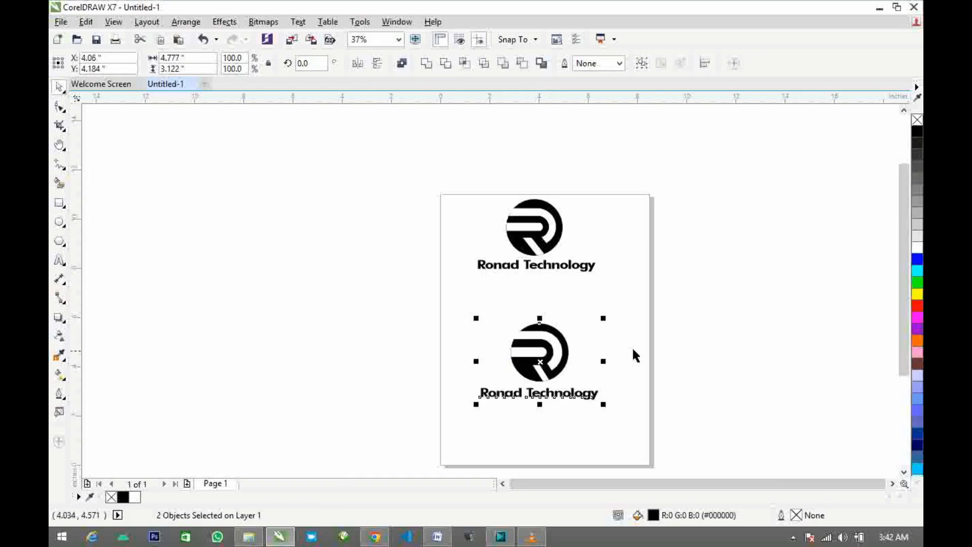
{"action": "left_click", "coordinate": [628, 352]}
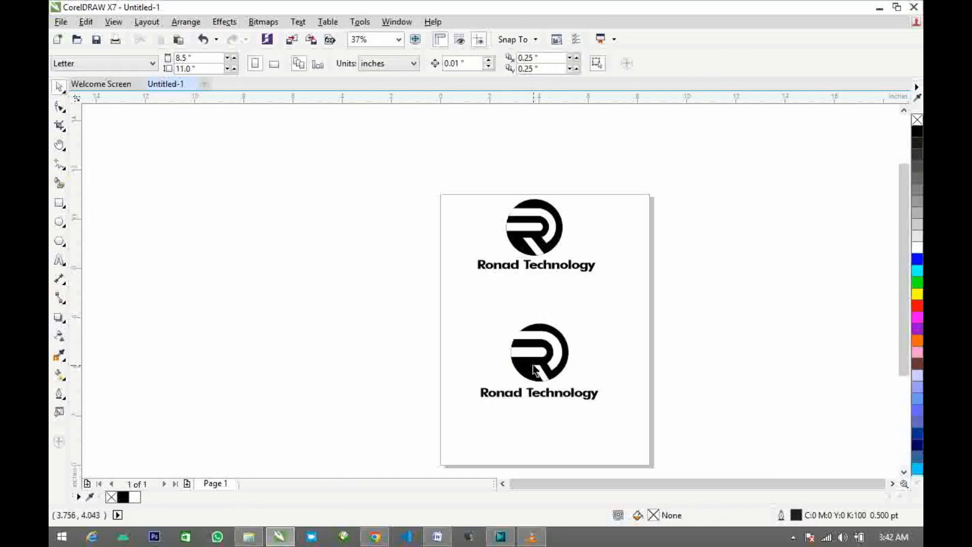
{"action": "scroll", "coordinate": [531, 365], "scroll_direction": "up", "scroll_amount": 1}
{"action": "scroll", "coordinate": [533, 333], "scroll_direction": "down", "scroll_amount": 1}
{"action": "scroll", "coordinate": [530, 334], "scroll_direction": "up", "scroll_amount": 1}
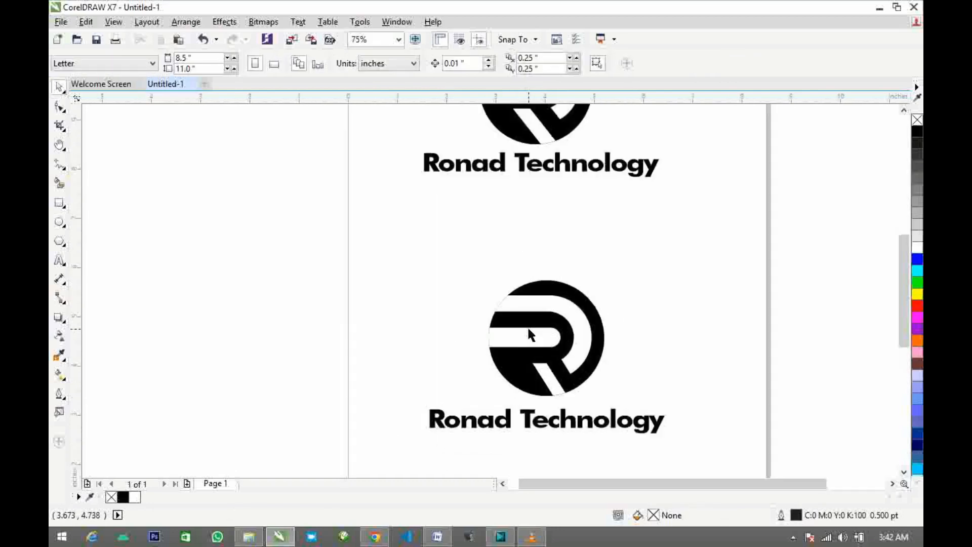